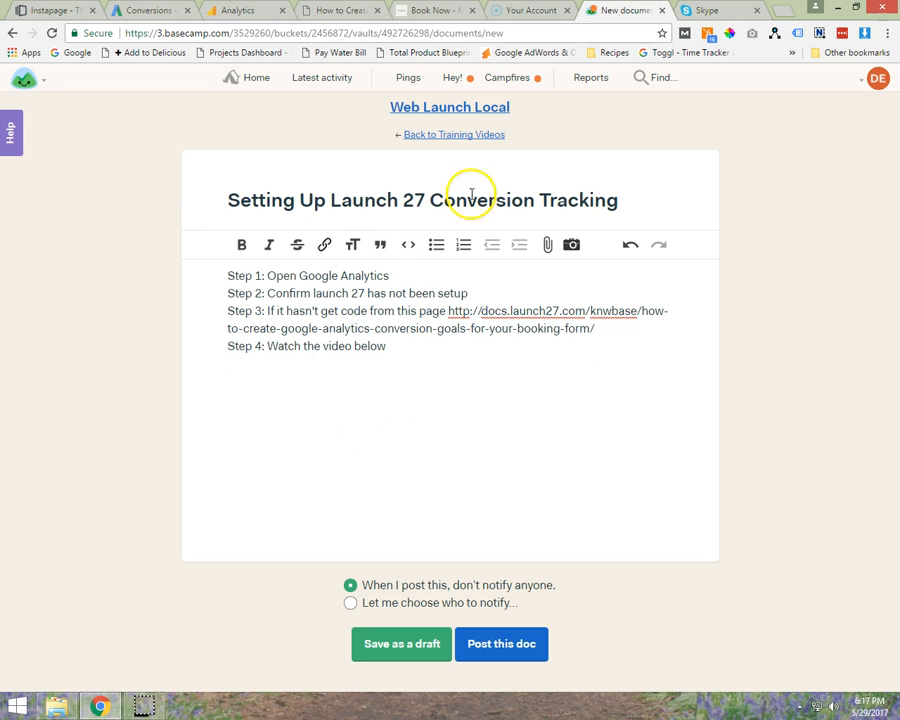
Step: Copy the conversion URL /virtual-pageview/booking/widget/success.htm from the Launch 27 help article on Google Analytics conversion goals
{"action": "left_click_drag", "start_coordinate": [618, 330], "coordinate": [462, 310]}
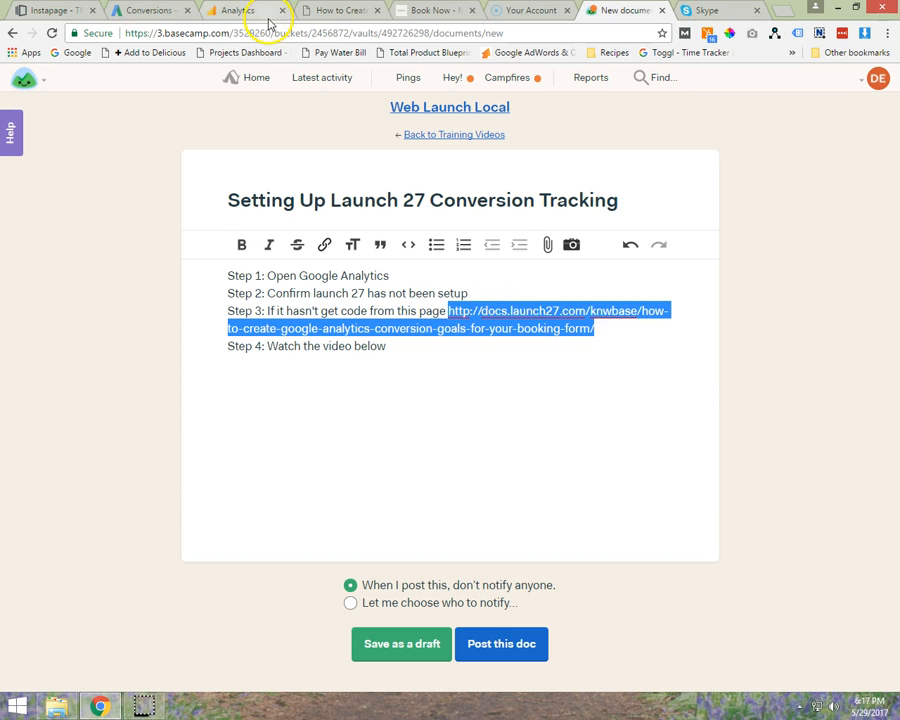
{"action": "left_click", "coordinate": [330, 8]}
{"action": "scroll", "coordinate": [260, 212], "scroll_direction": "up", "scroll_amount": 1}
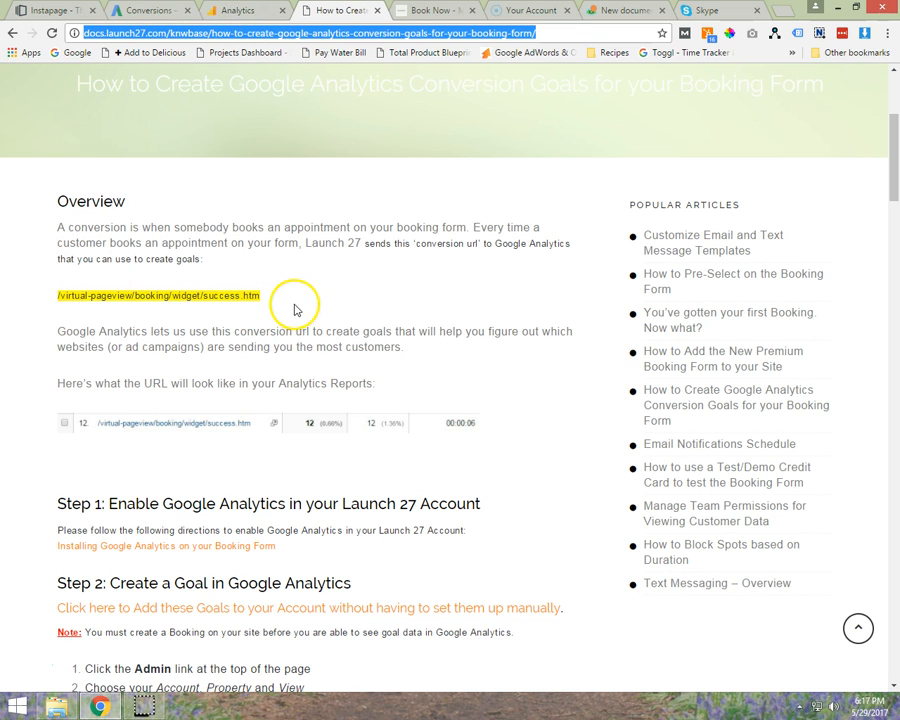
{"action": "left_click_drag", "start_coordinate": [262, 295], "coordinate": [60, 295]}
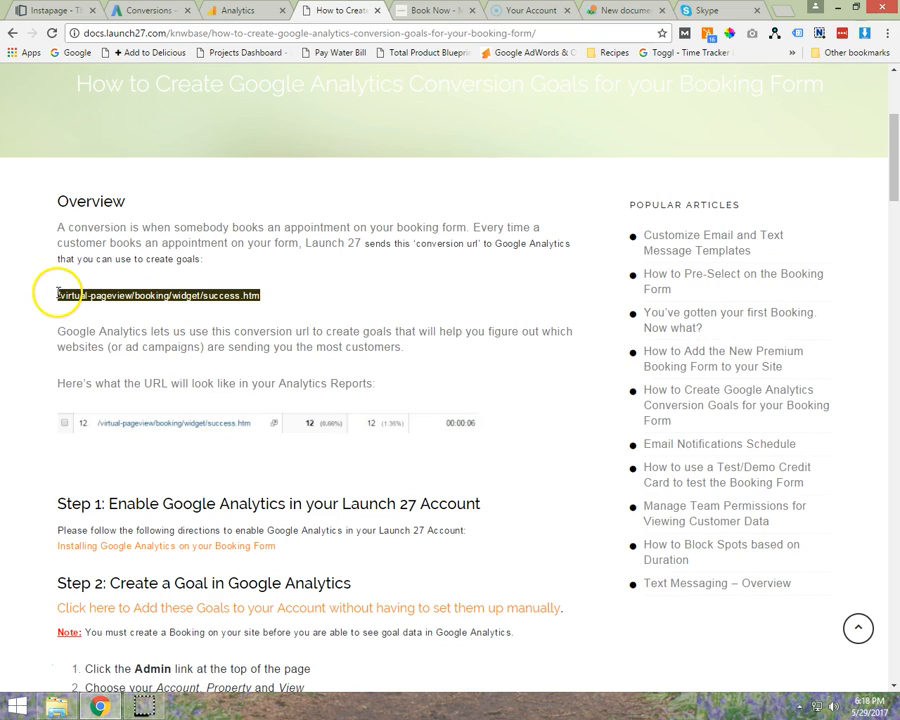
{"action": "right_click", "coordinate": [185, 296]}
{"action": "left_click", "coordinate": [220, 305]}
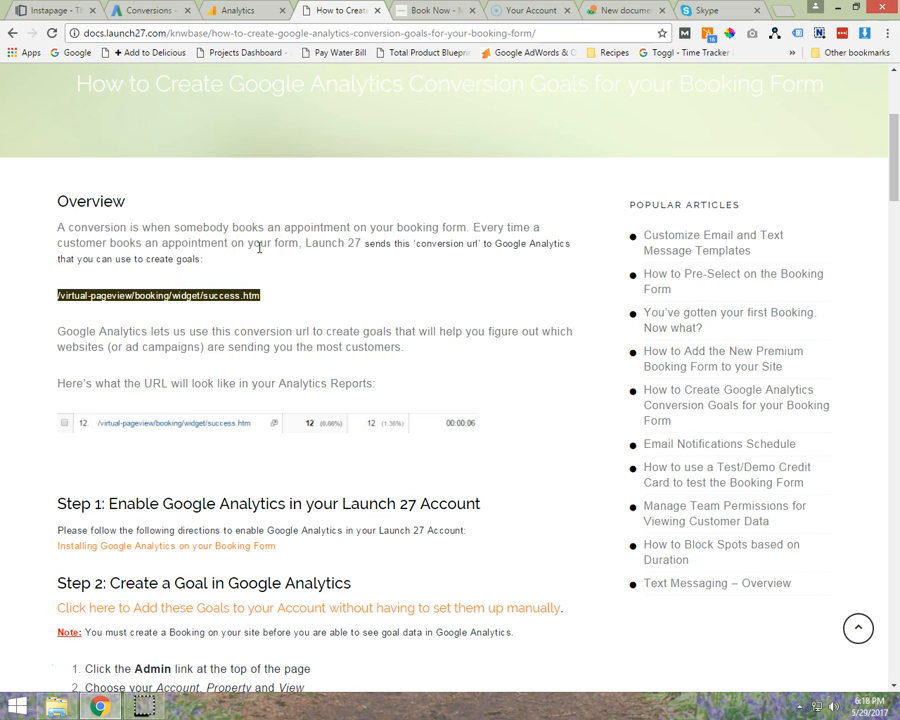
{"action": "right_click", "coordinate": [186, 297]}
{"action": "left_click", "coordinate": [224, 306]}
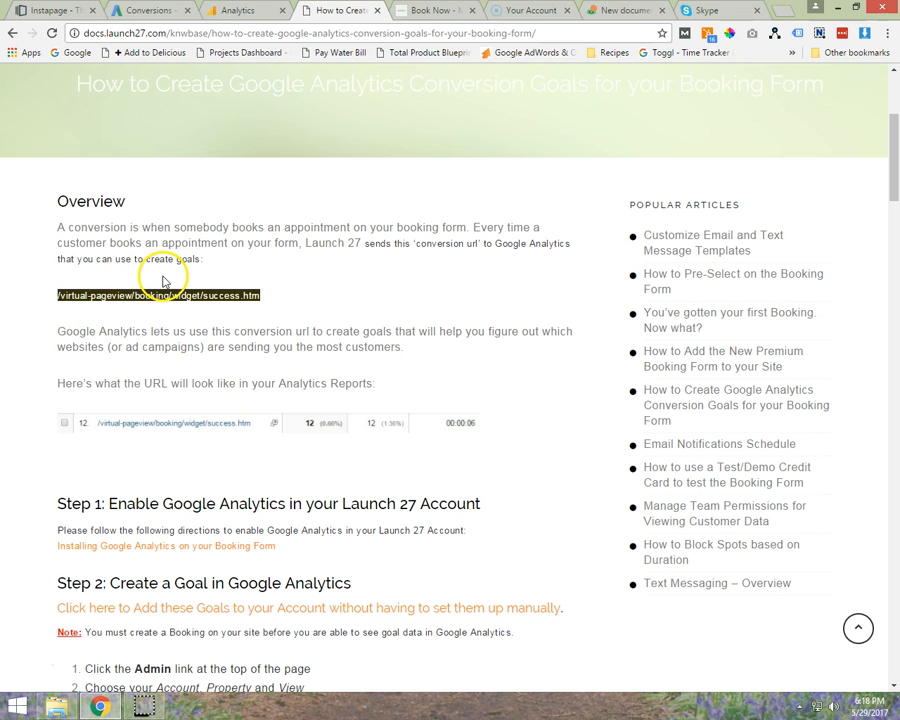
{"action": "scroll", "coordinate": [60, 278], "scroll_direction": "down", "scroll_amount": 3}
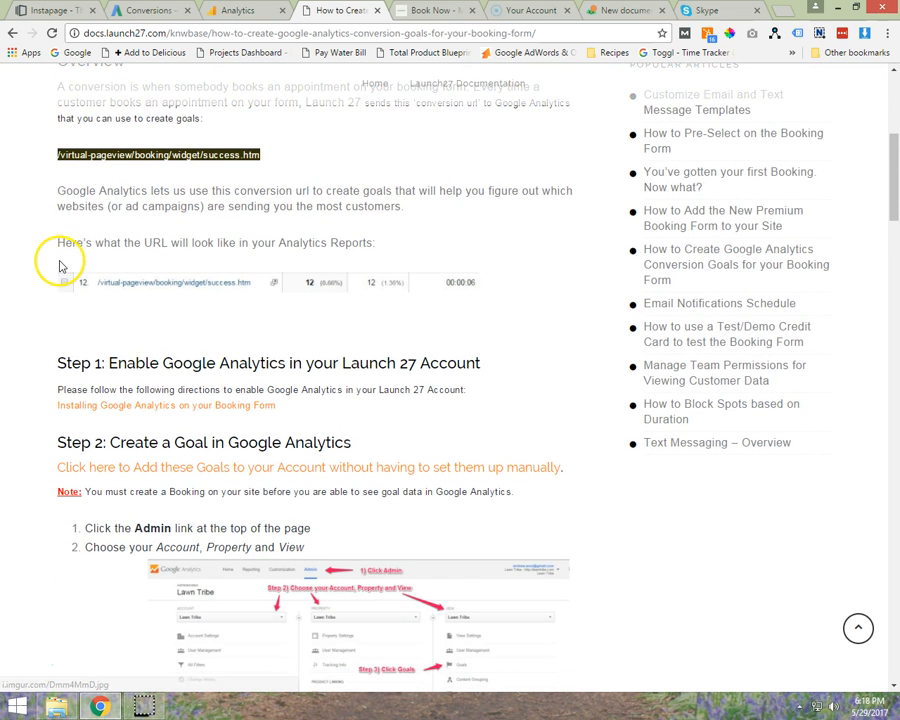
{"action": "scroll", "coordinate": [60, 263], "scroll_direction": "down", "scroll_amount": 4}
Step: Switch to Google Analytics and open the goals of the All Web Site Data view in the Maidstr account
{"action": "left_click", "coordinate": [233, 10]}
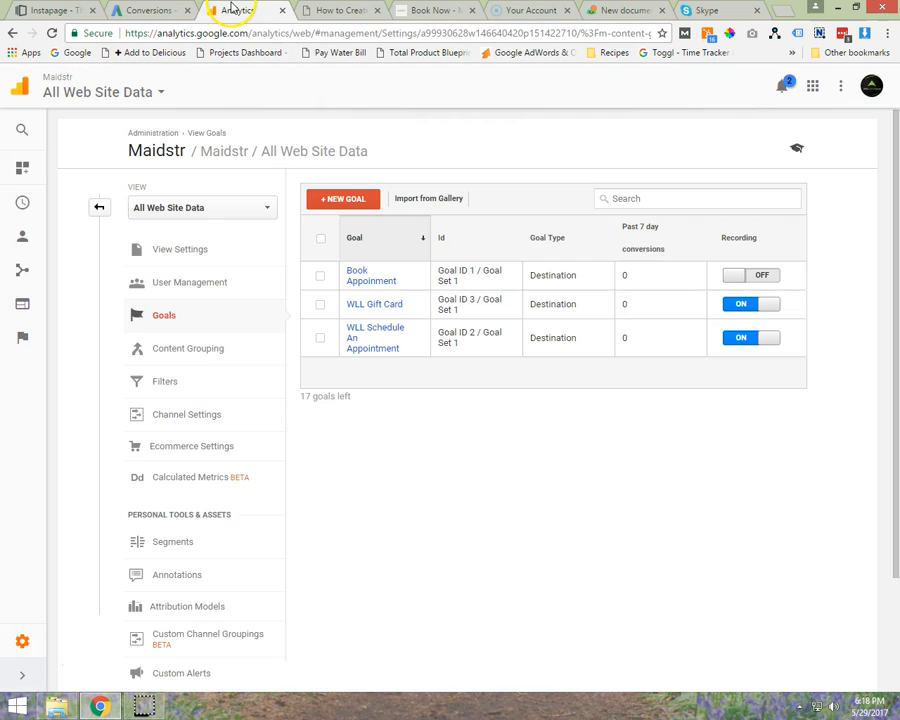
{"action": "left_click", "coordinate": [100, 205]}
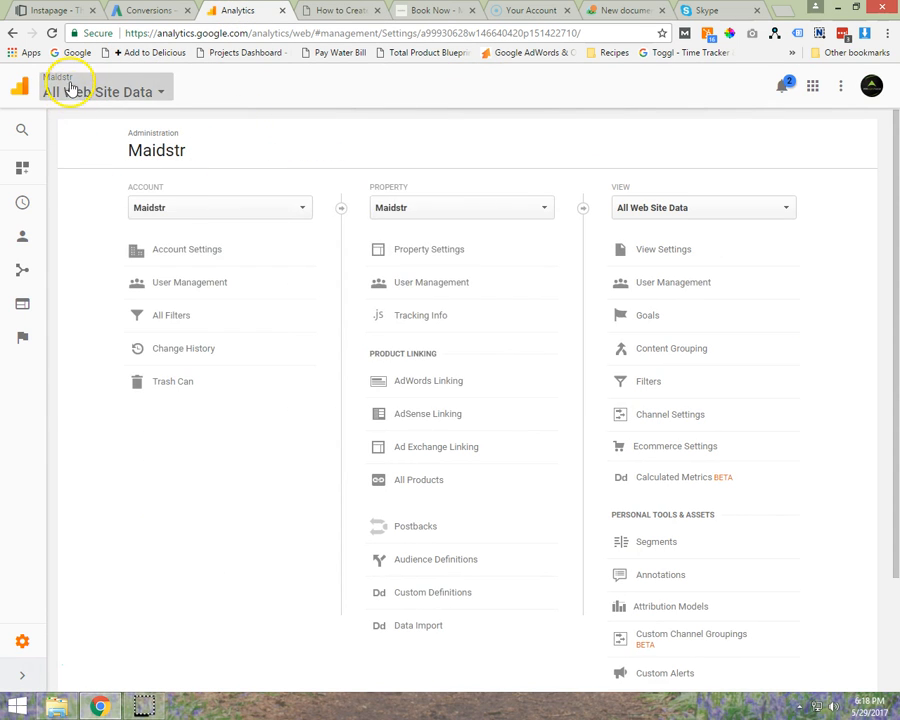
{"action": "left_click", "coordinate": [68, 88]}
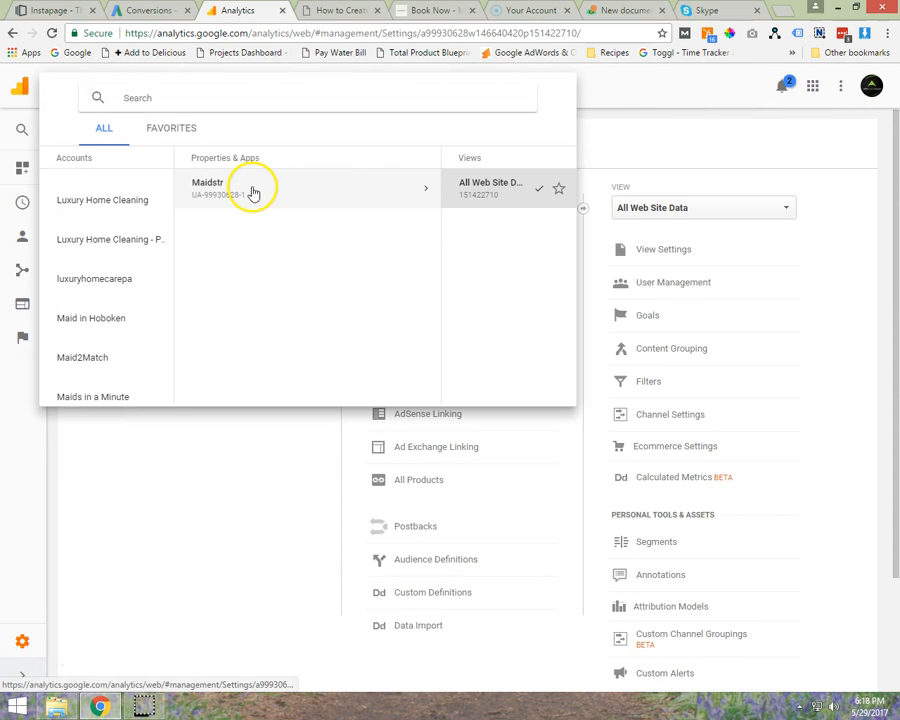
{"action": "left_click", "coordinate": [394, 186]}
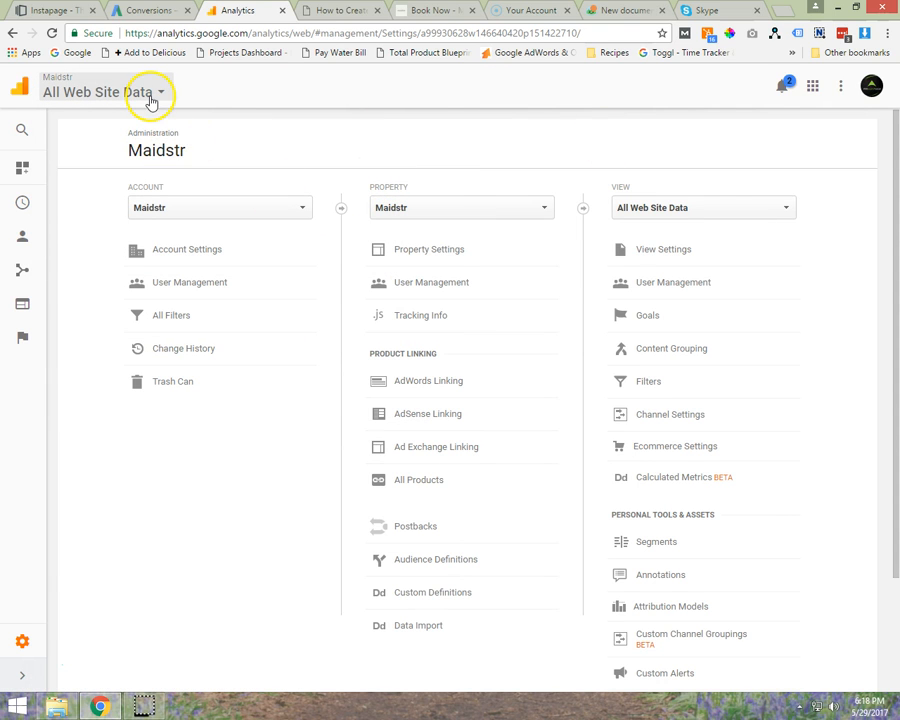
{"action": "left_click", "coordinate": [22, 642]}
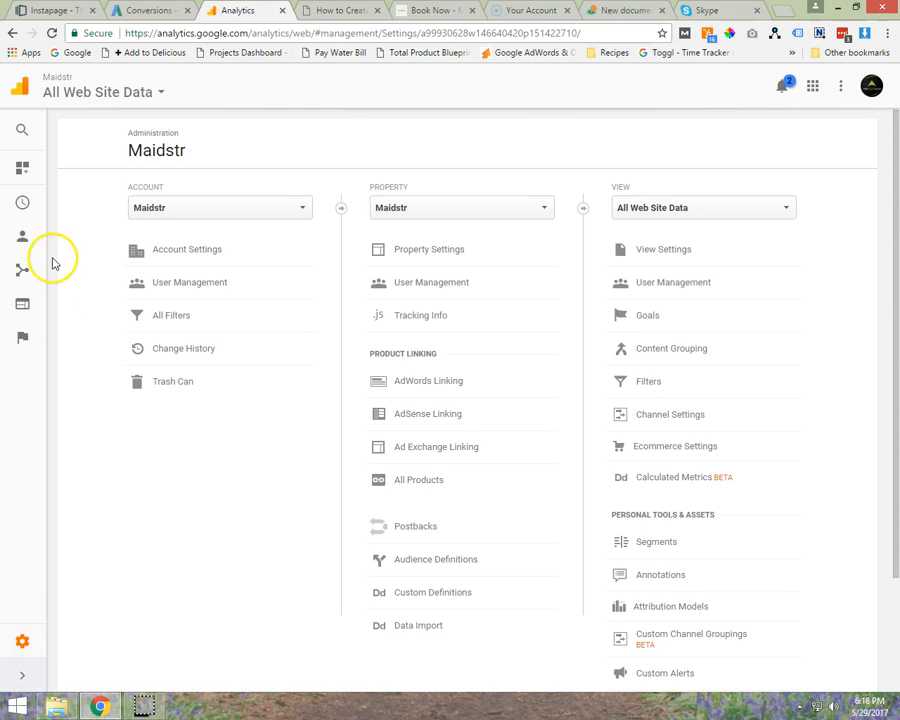
{"action": "left_click", "coordinate": [676, 317]}
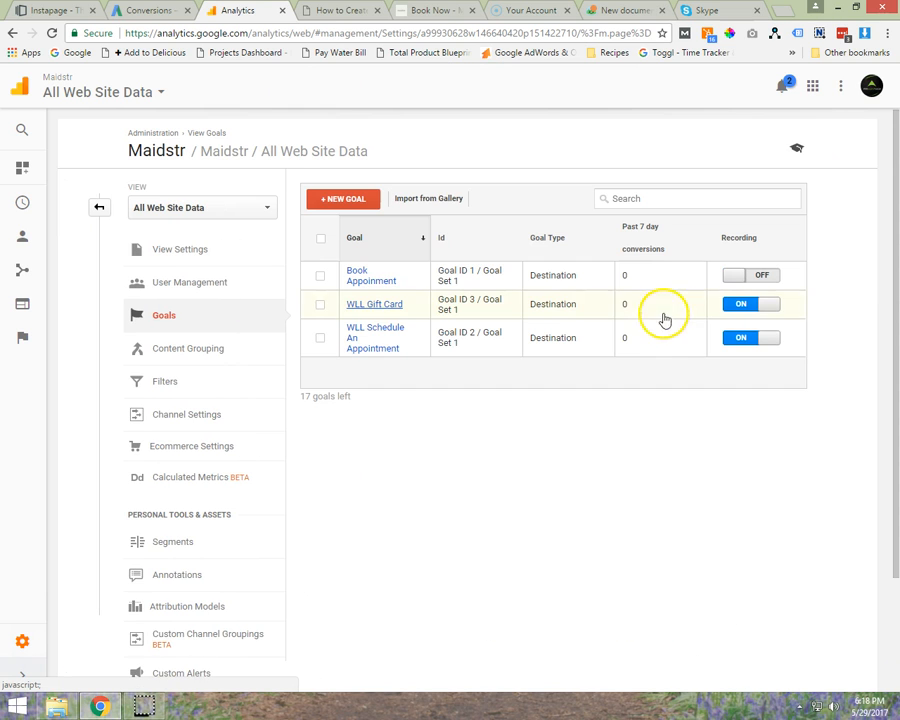
Step: Start a new custom goal named Booking Completed with the goal type Destination
{"action": "left_click", "coordinate": [340, 203]}
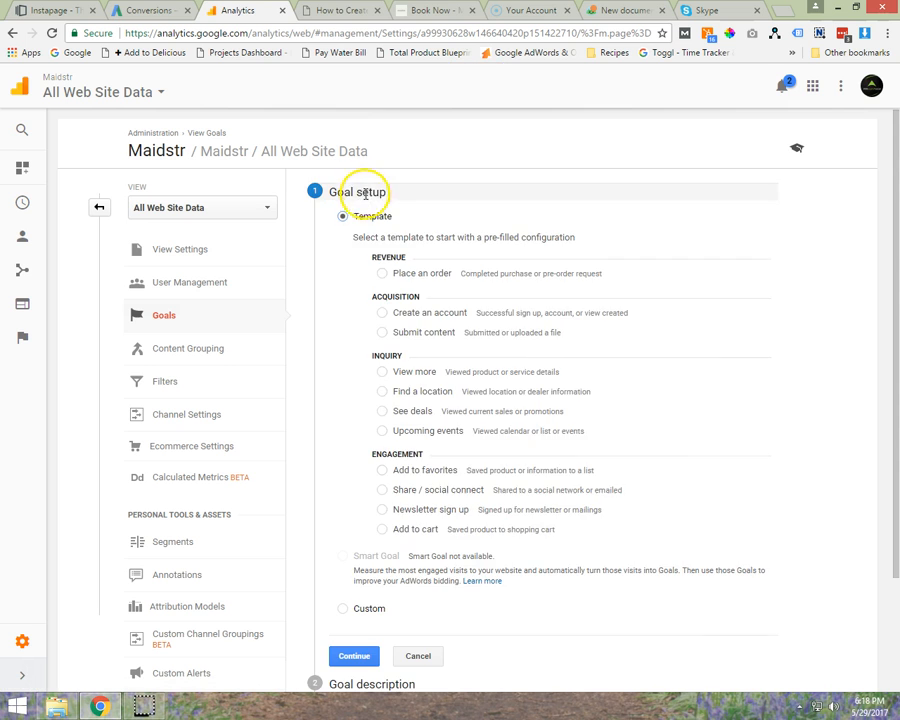
{"action": "left_click", "coordinate": [343, 608]}
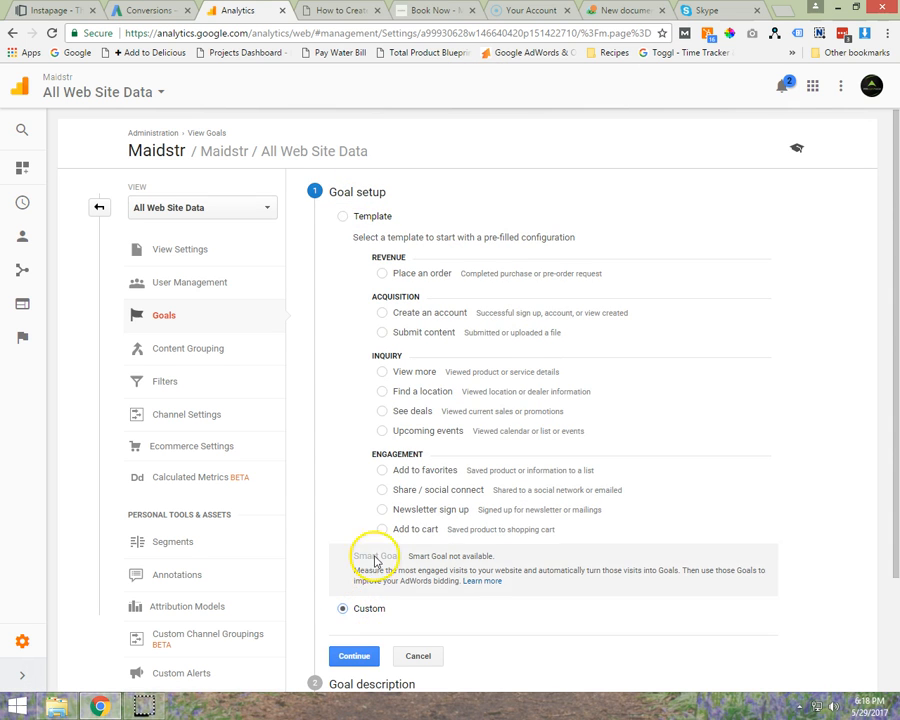
{"action": "scroll", "coordinate": [457, 313], "scroll_direction": "down", "scroll_amount": 3}
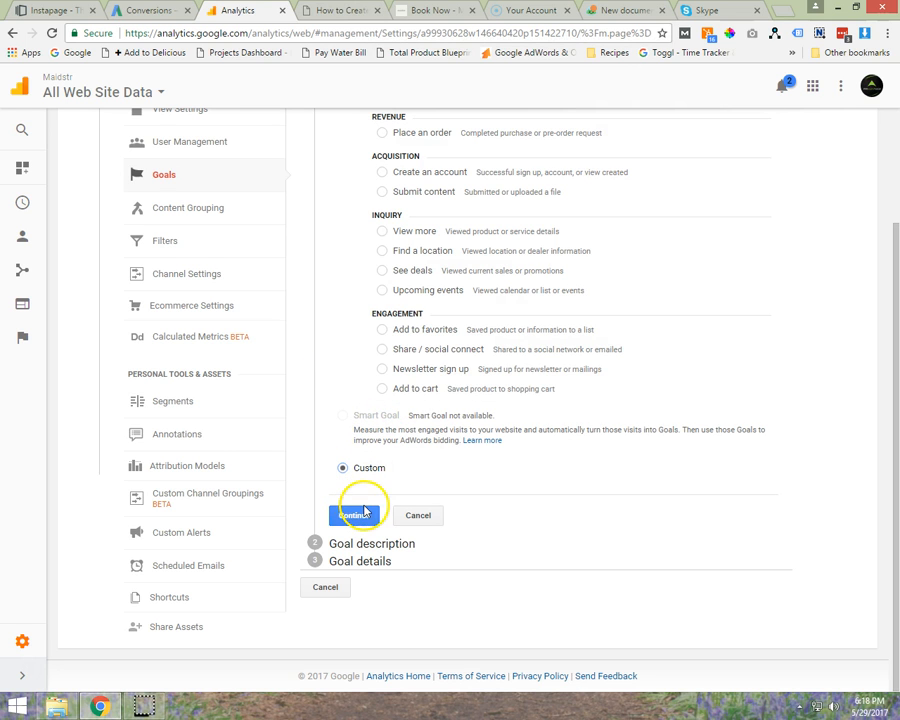
{"action": "scroll", "coordinate": [360, 127], "scroll_direction": "up", "scroll_amount": 2}
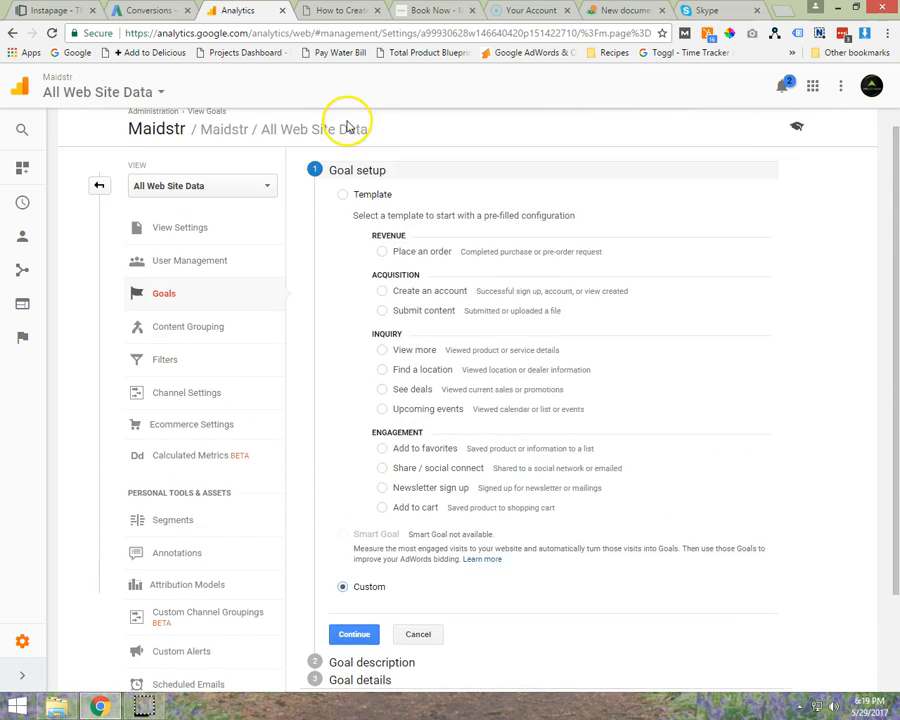
{"action": "scroll", "coordinate": [400, 270], "scroll_direction": "down", "scroll_amount": 2}
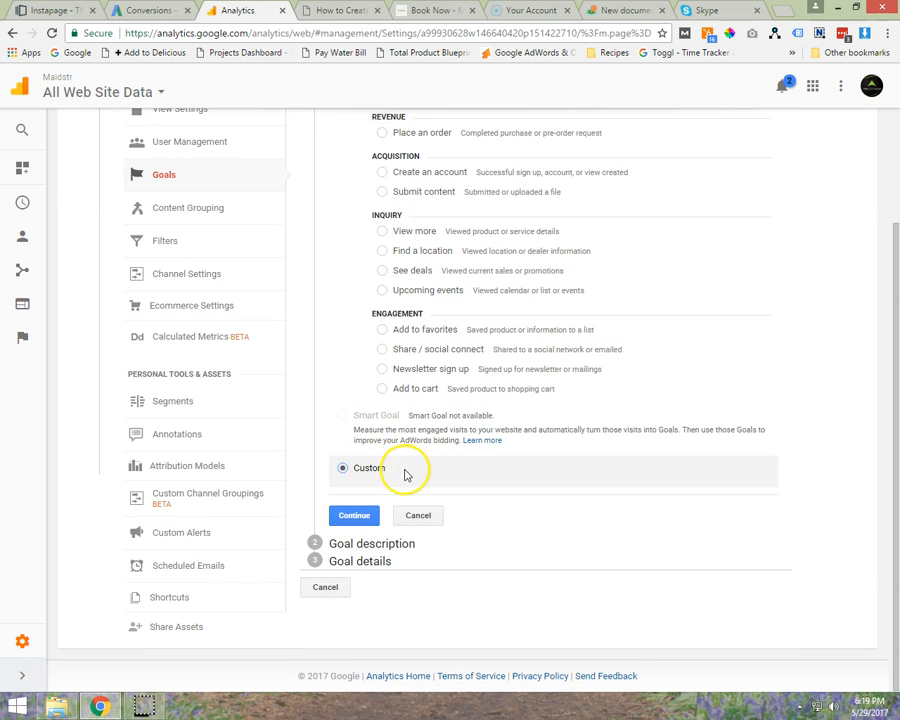
{"action": "left_click", "coordinate": [357, 511]}
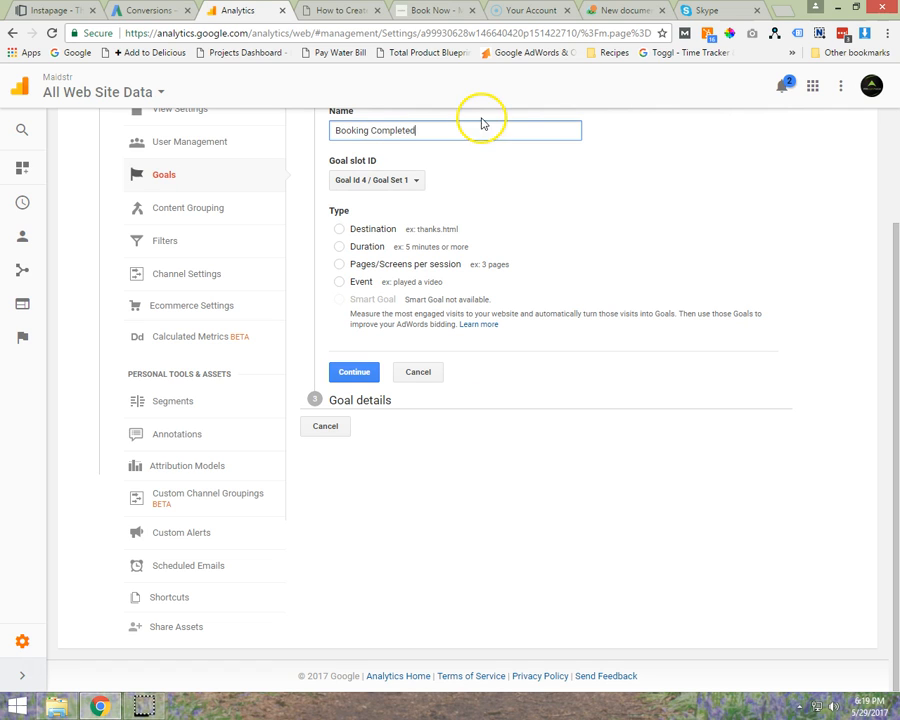
{"action": "left_click", "coordinate": [340, 230]}
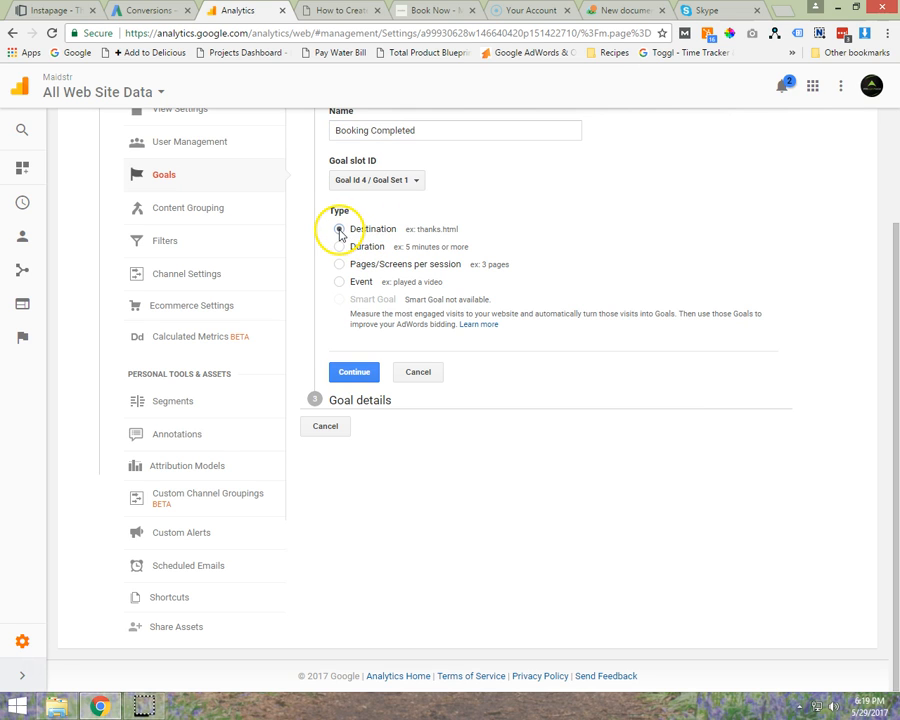
{"action": "left_click", "coordinate": [340, 373]}
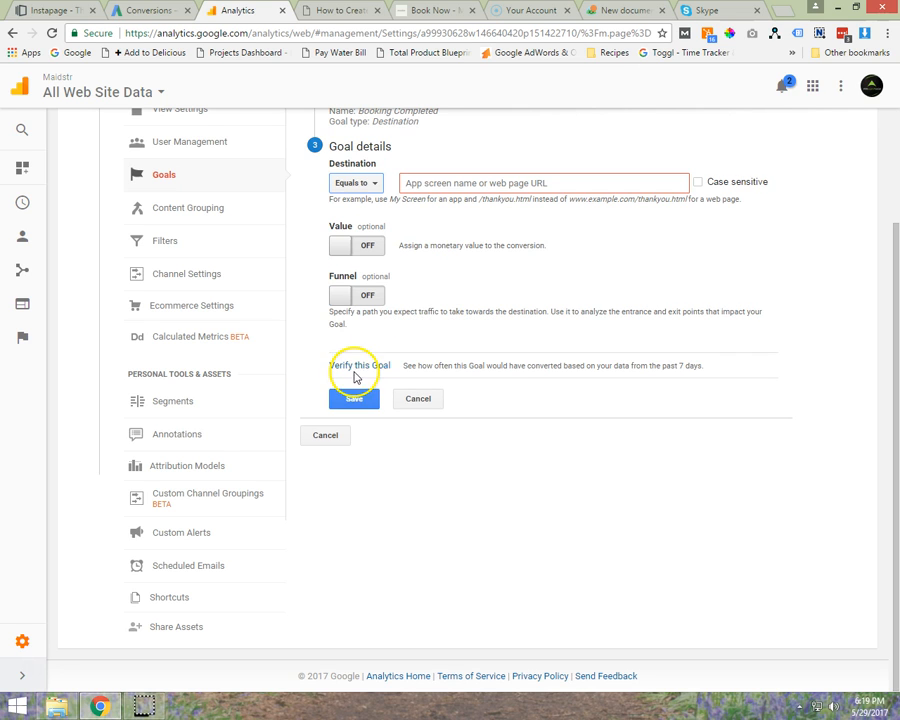
Step: Set the goal's destination to Begins with /virtual-pageview/booking/widget/success.htm
{"action": "left_click", "coordinate": [360, 184]}
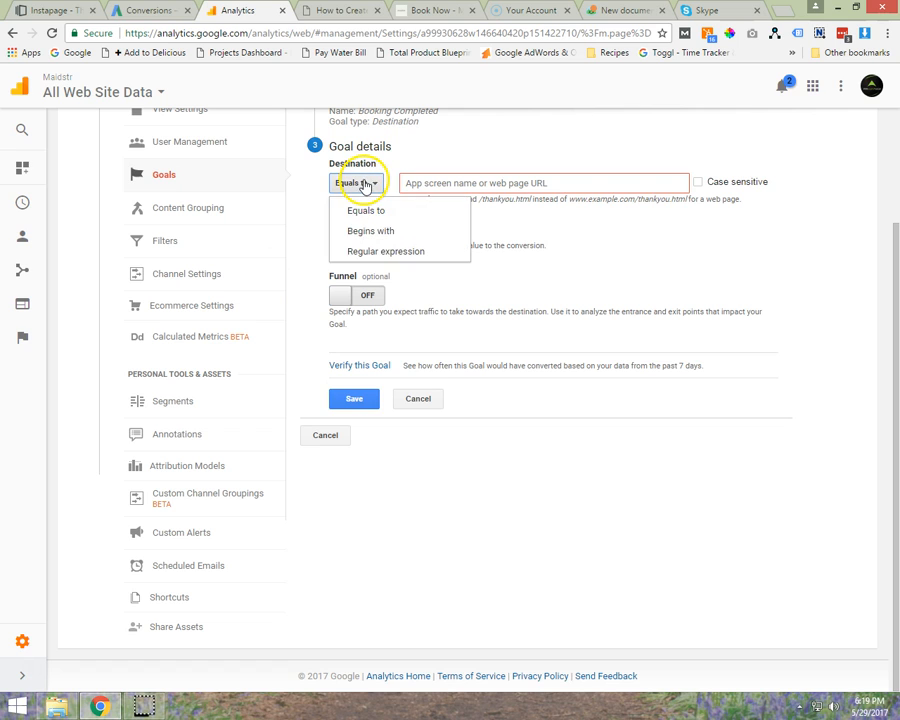
{"action": "left_click", "coordinate": [390, 234]}
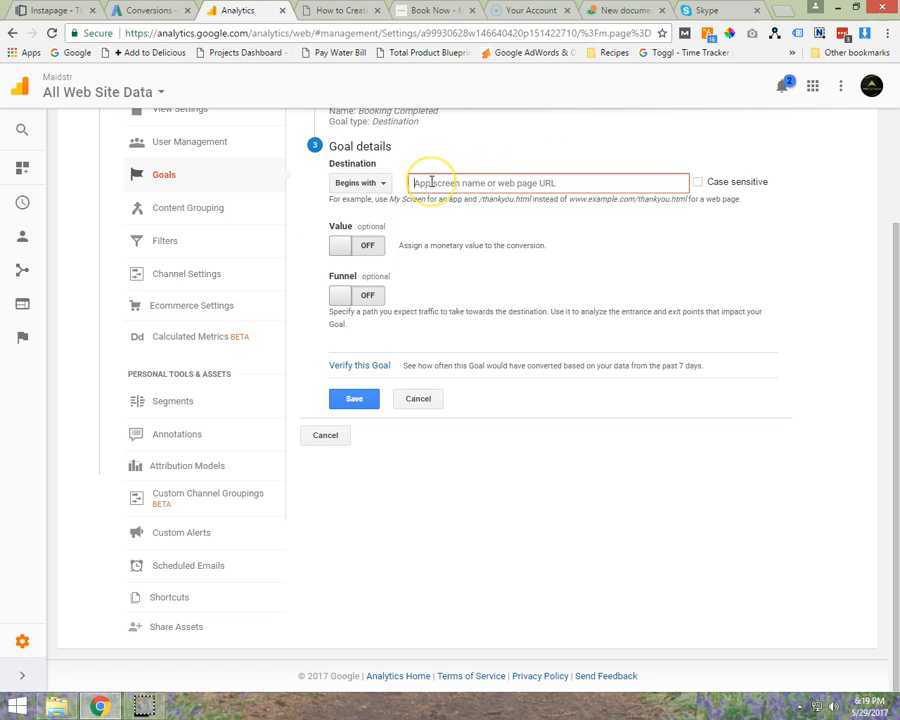
{"action": "type", "text": "/virtual-pageview/booking/widget/success.html"}
{"action": "left_click", "coordinate": [630, 183]}
{"action": "left_click_drag", "start_coordinate": [623, 183], "coordinate": [418, 182]}
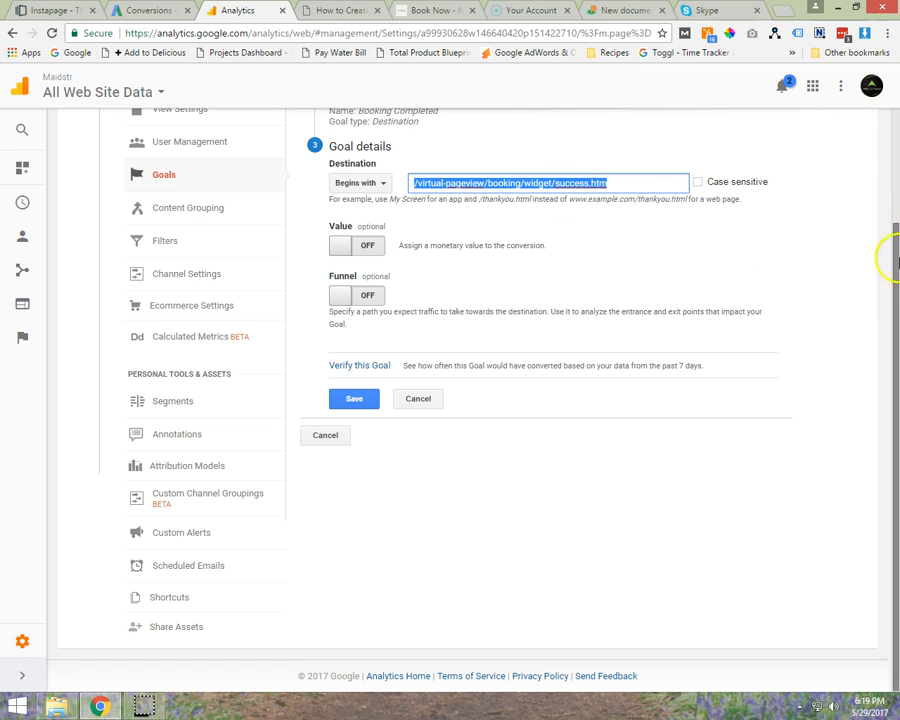
Step: Try extending the ending of the goal's destination URL to .html
{"action": "left_click", "coordinate": [368, 184]}
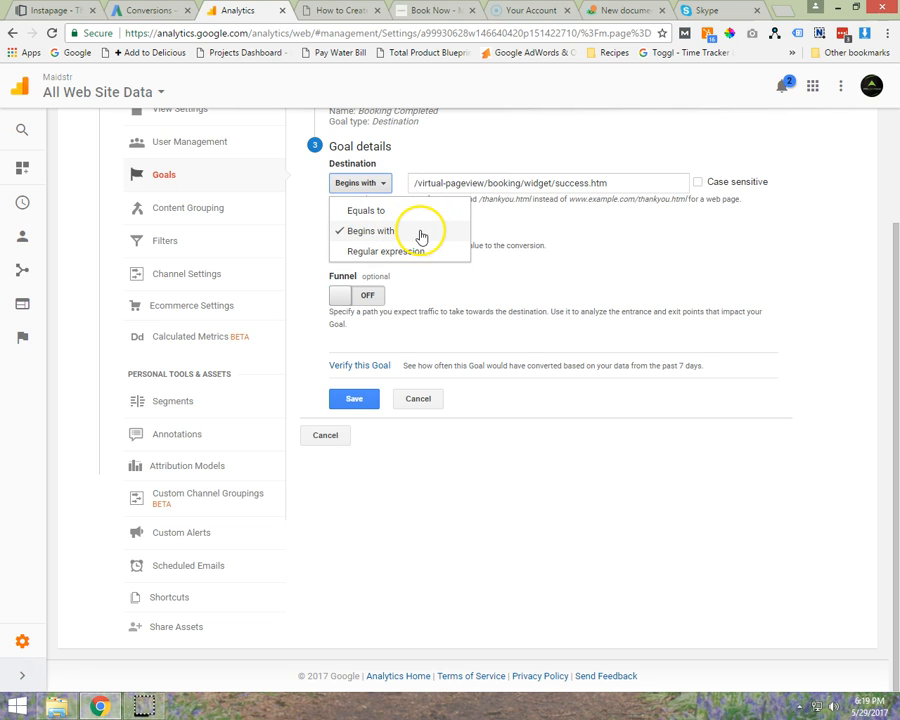
{"action": "left_click", "coordinate": [633, 183]}
{"action": "type", "text": "l"}
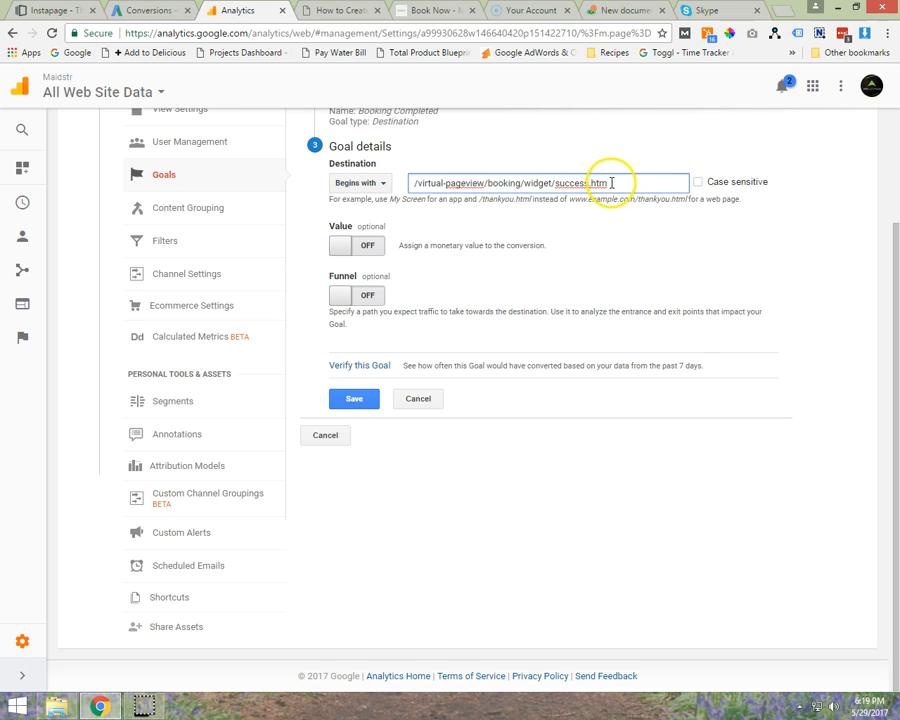
{"action": "left_click_drag", "start_coordinate": [626, 184], "coordinate": [373, 187]}
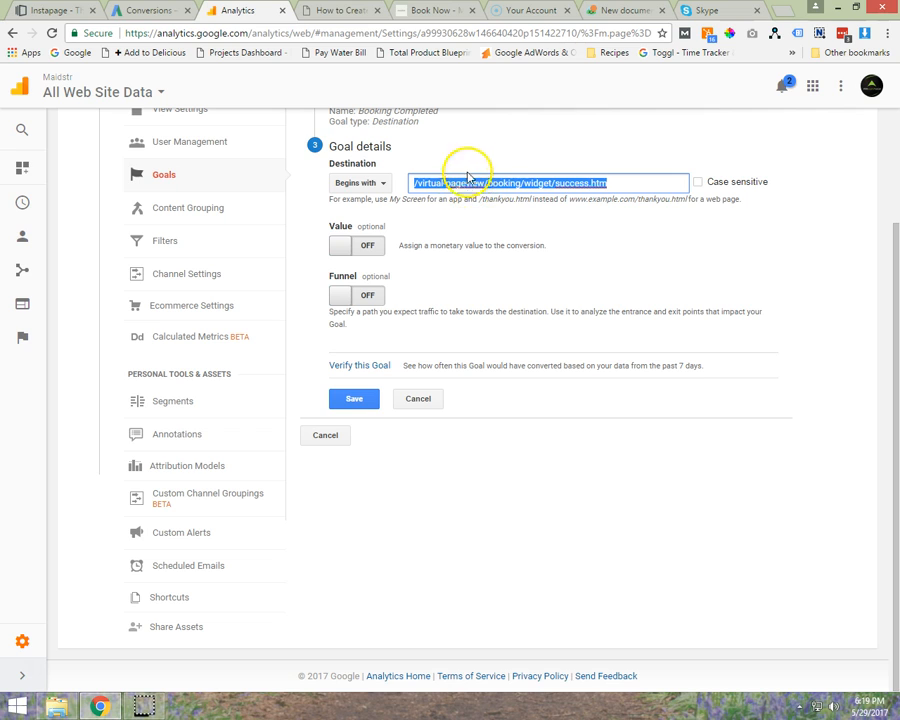
{"action": "left_click", "coordinate": [633, 188]}
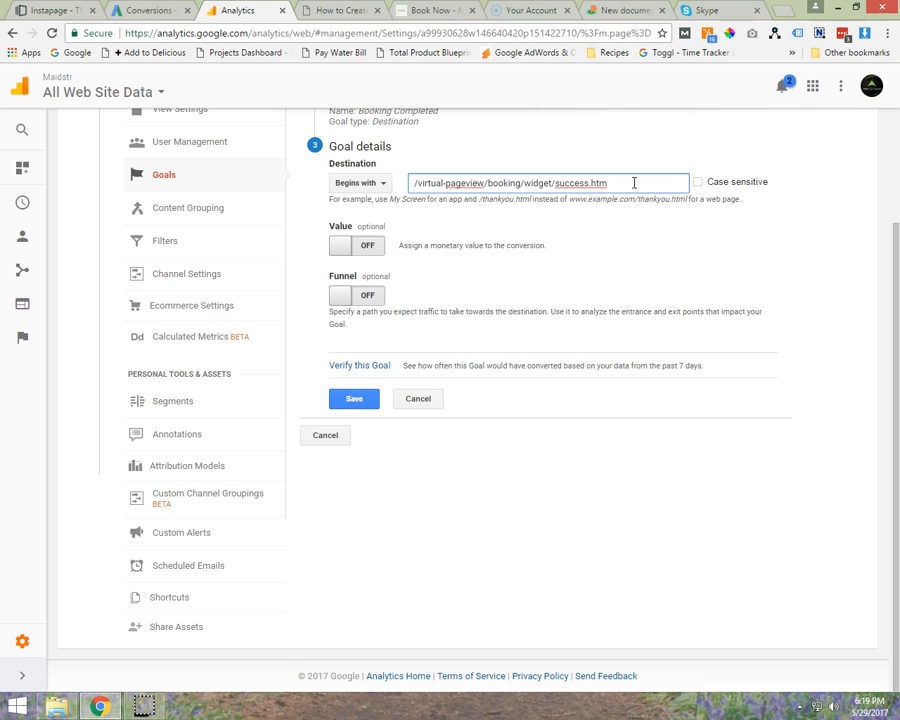
Step: Try the Equals to match type for the destination URL and switch it back to Begins with
{"action": "left_click", "coordinate": [360, 184]}
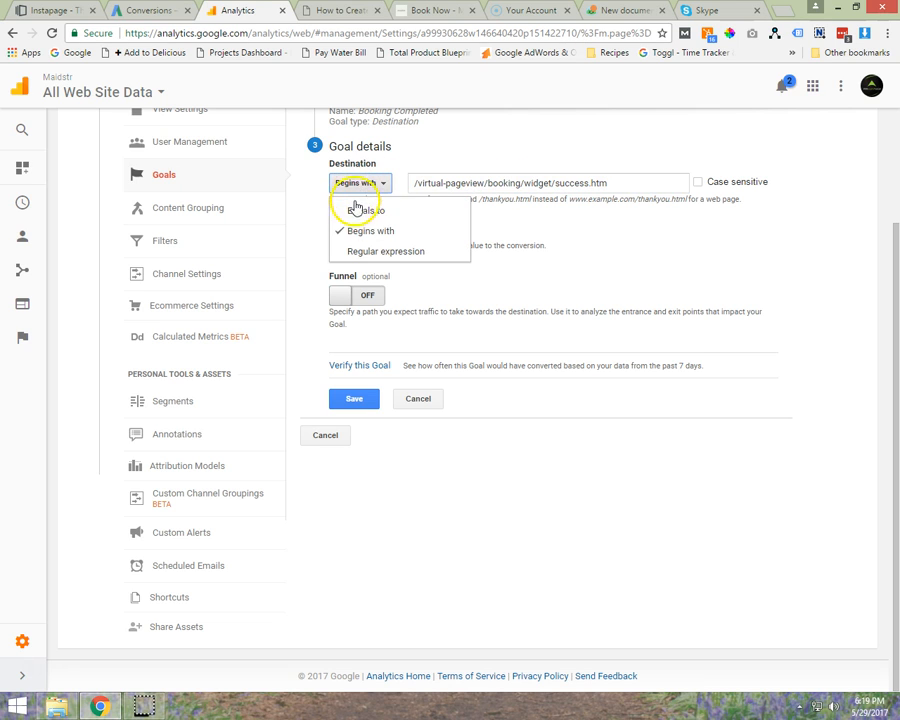
{"action": "left_click", "coordinate": [358, 208]}
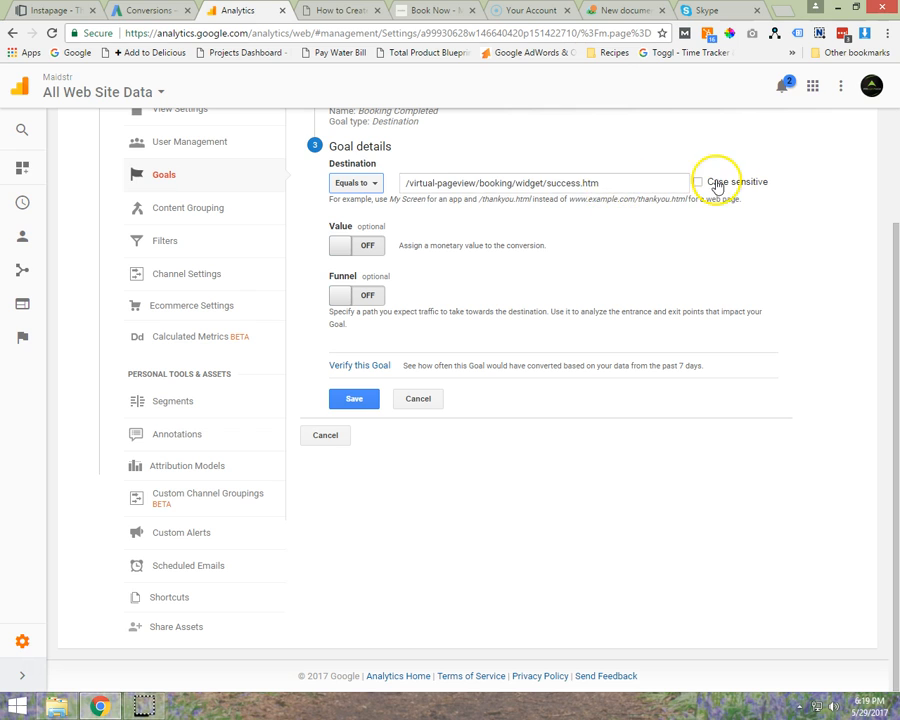
{"action": "left_click", "coordinate": [368, 186]}
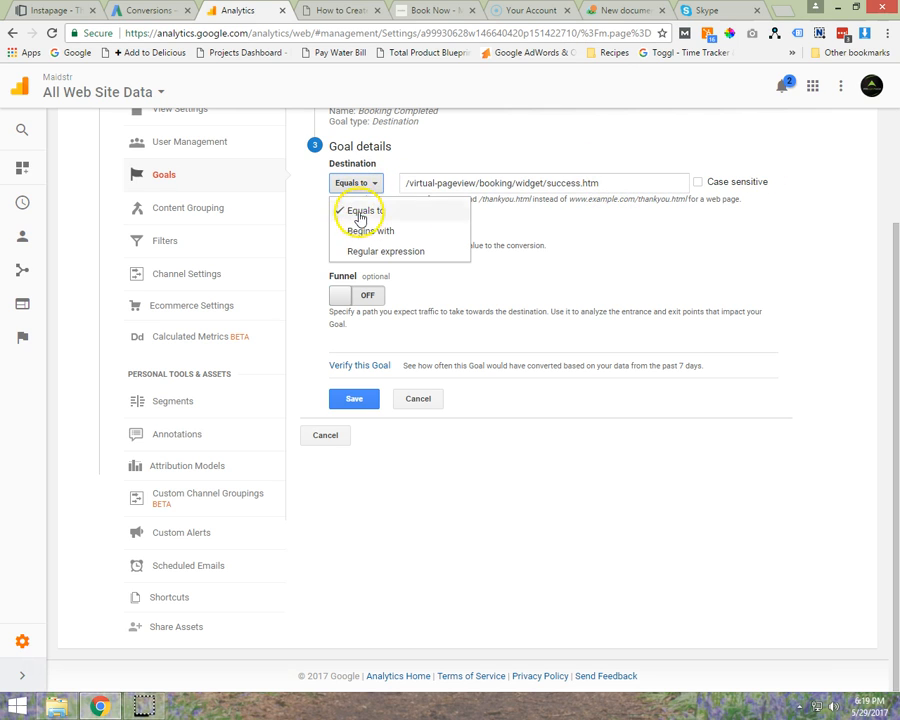
{"action": "left_click", "coordinate": [360, 229]}
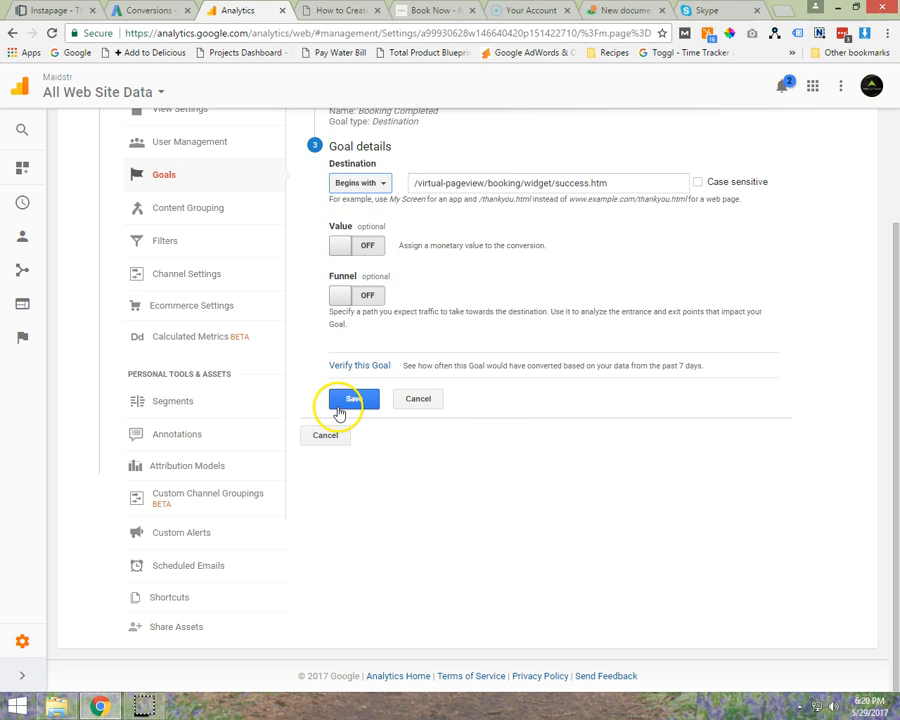
Step: Verify the Booking Completed goal against the past 7 days of data and save it
{"action": "left_click", "coordinate": [352, 368]}
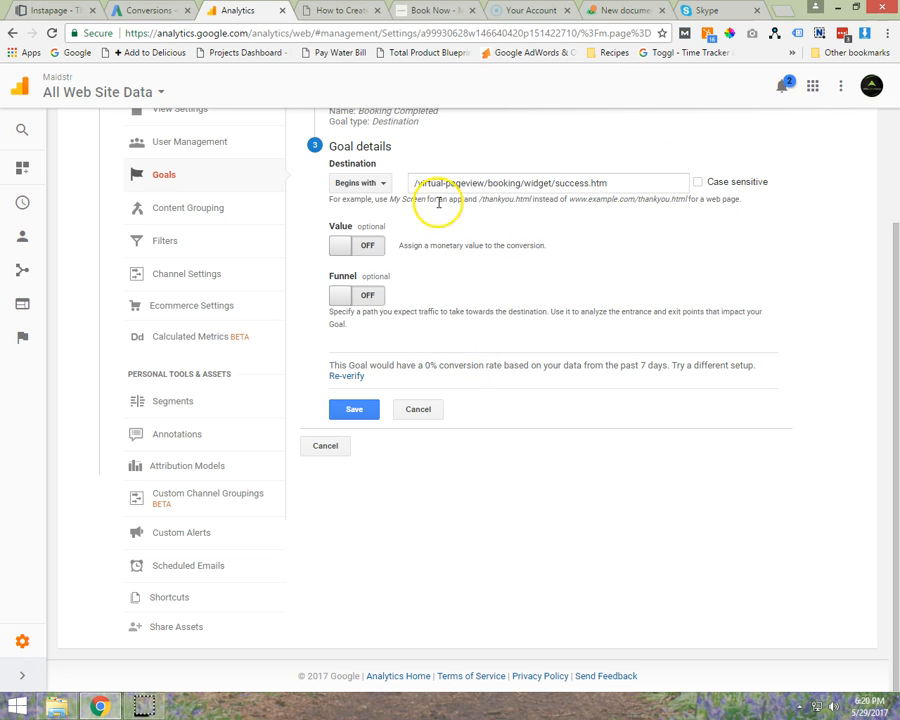
{"action": "left_click", "coordinate": [355, 411]}
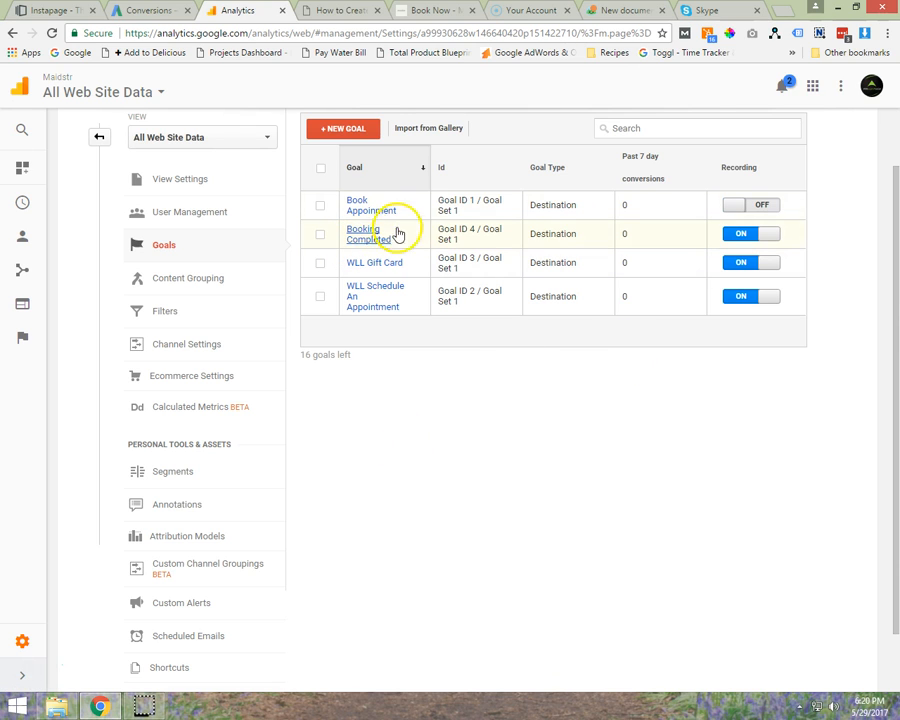
Step: Examine the destination setting of the existing Book Appoinment goal and leave it without saving
{"action": "left_click", "coordinate": [359, 205]}
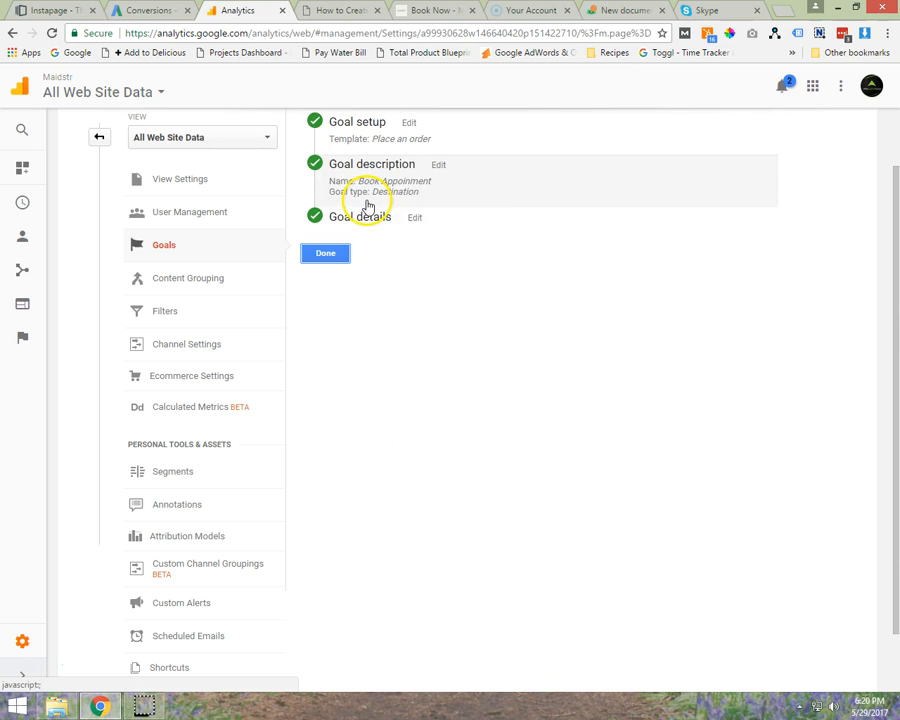
{"action": "left_click", "coordinate": [384, 190]}
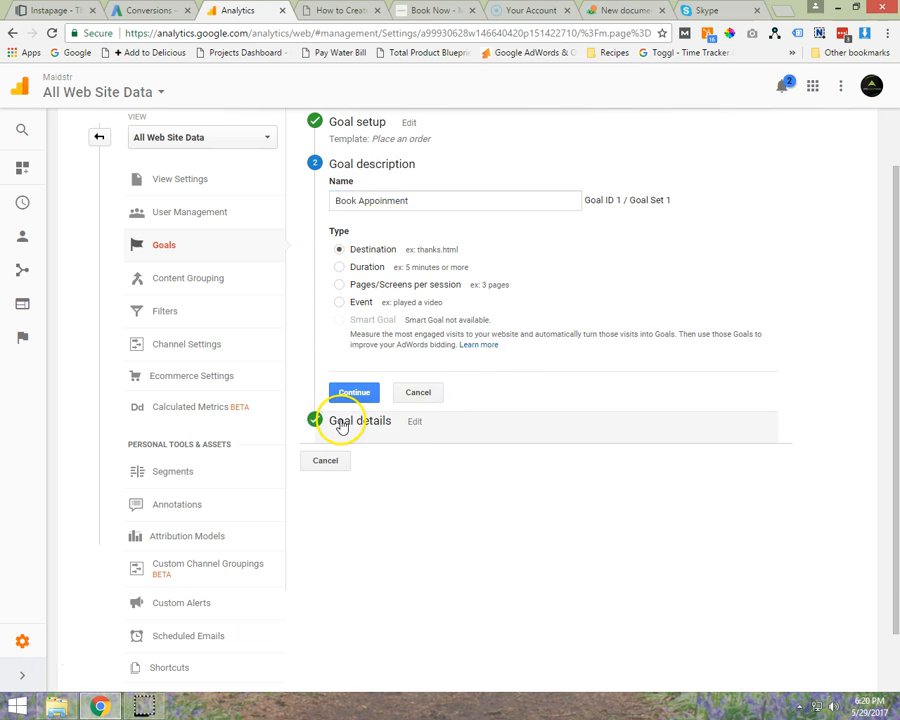
{"action": "left_click", "coordinate": [354, 393]}
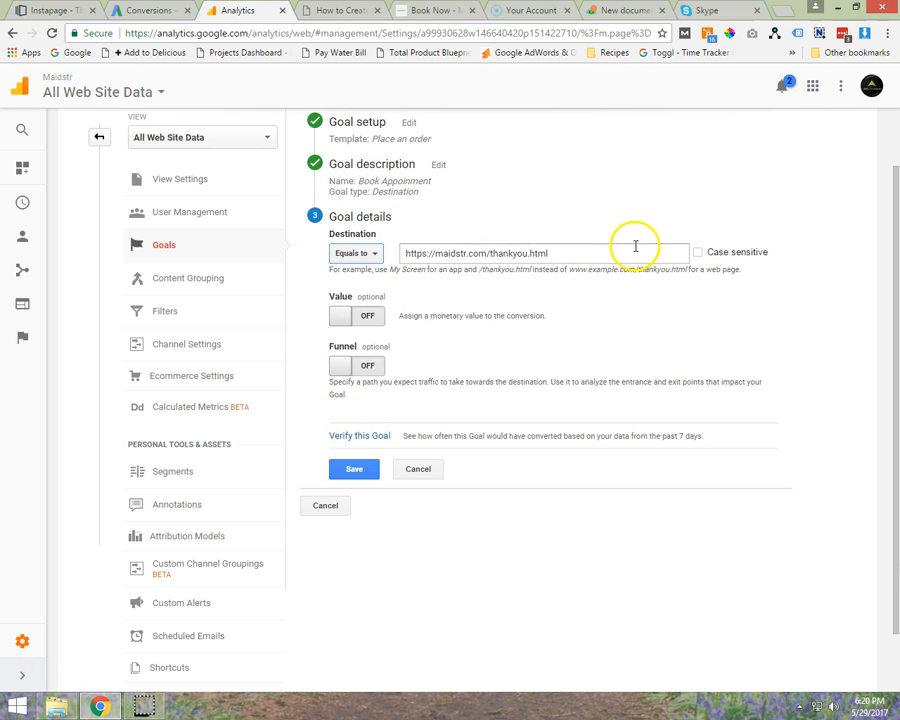
{"action": "left_click_drag", "start_coordinate": [613, 257], "coordinate": [378, 268]}
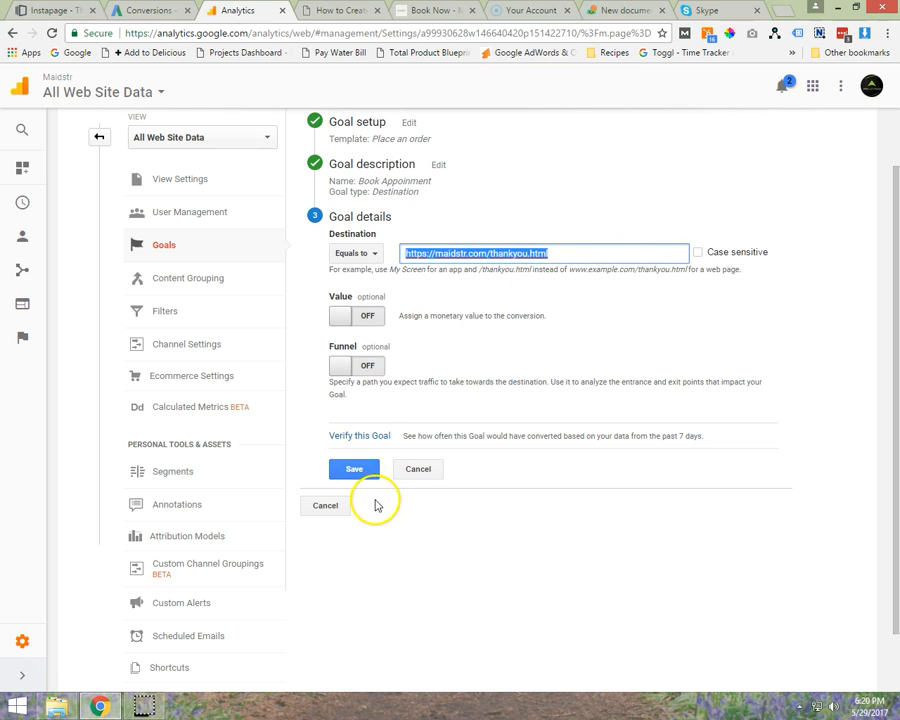
{"action": "left_click", "coordinate": [418, 468]}
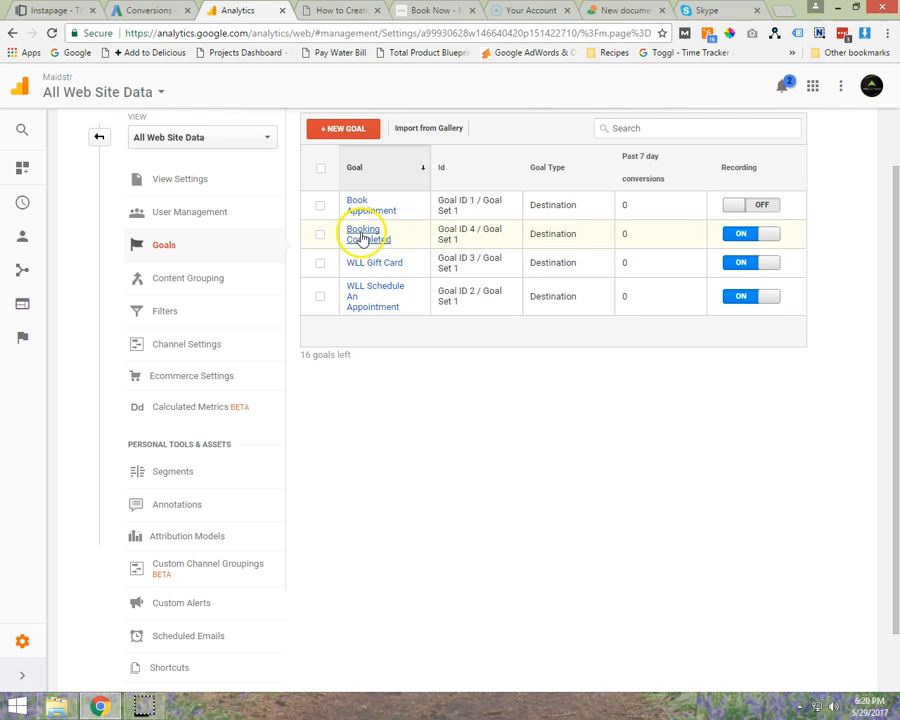
Step: Switch to the Launch27 documentation page and review the URLs listed for tracking other types of goals
{"action": "left_click", "coordinate": [330, 9]}
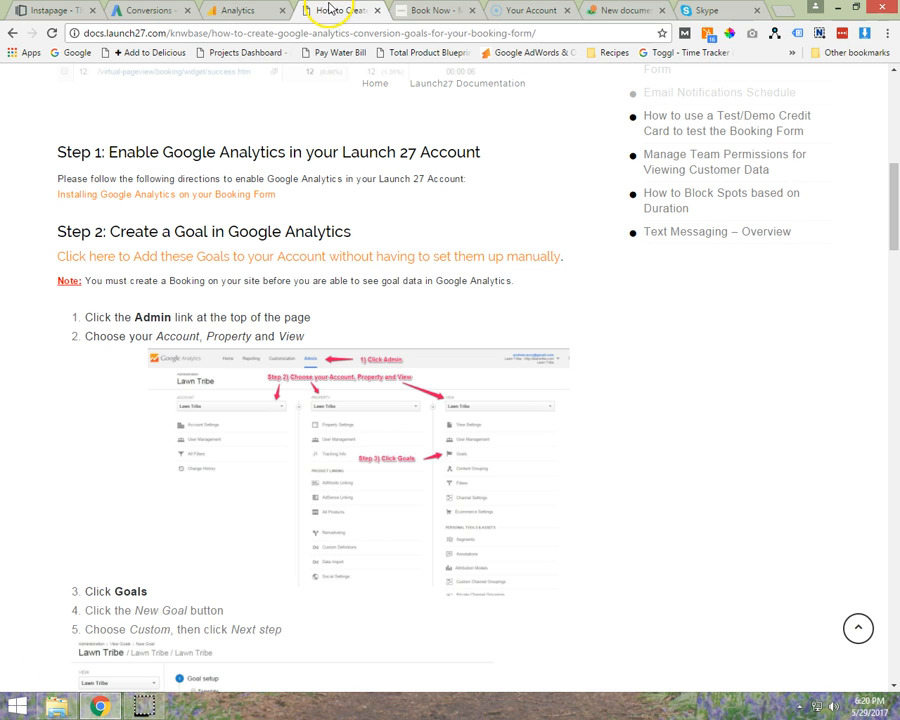
{"action": "scroll", "coordinate": [195, 290], "scroll_direction": "down", "scroll_amount": 12}
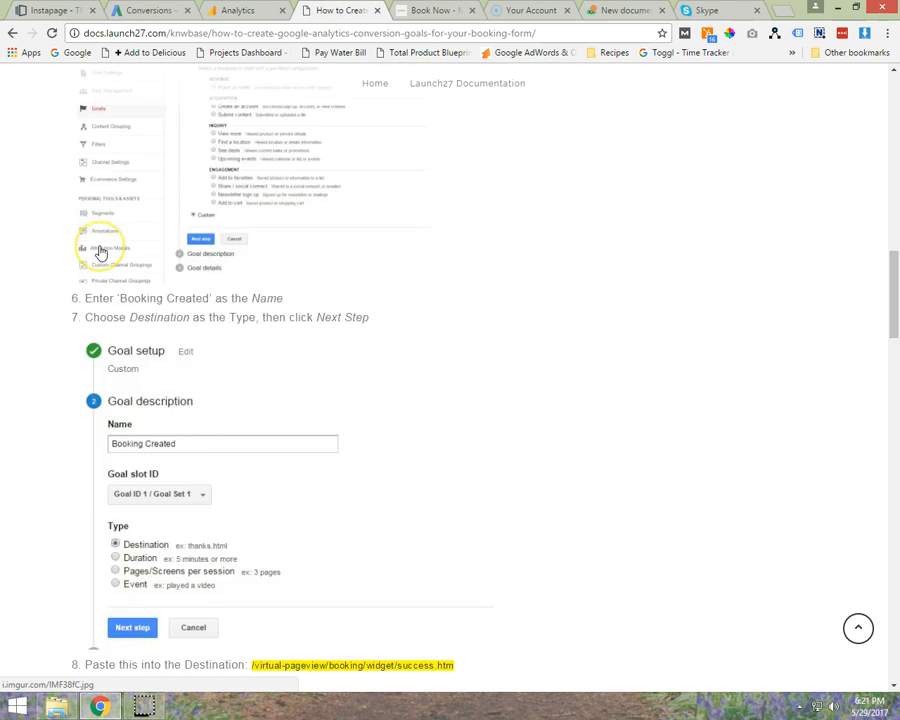
{"action": "scroll", "coordinate": [100, 246], "scroll_direction": "down", "scroll_amount": 4}
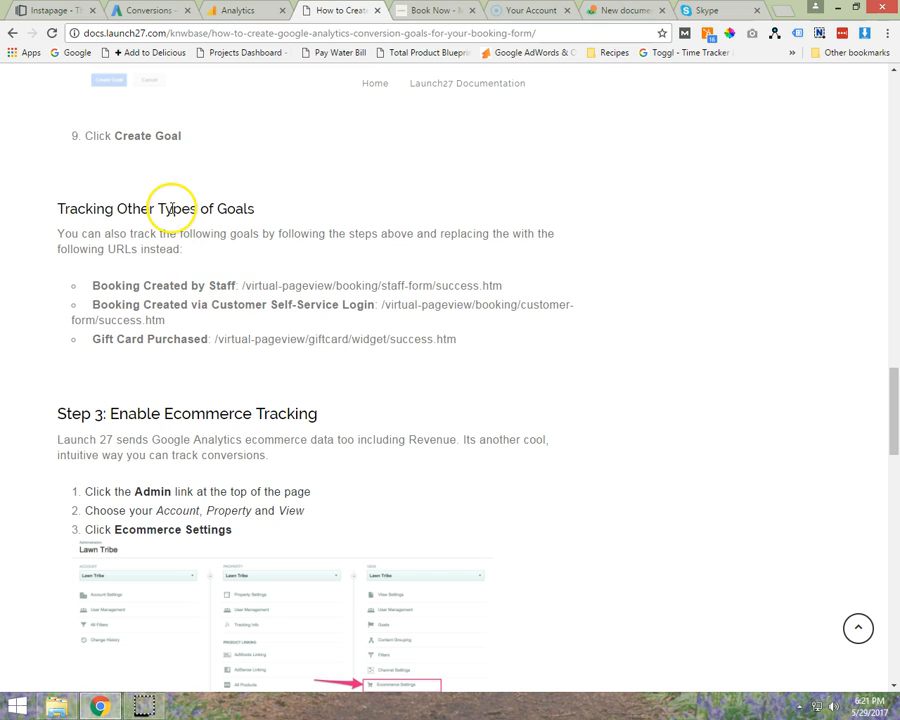
{"action": "left_click_drag", "start_coordinate": [236, 285], "coordinate": [100, 290]}
{"action": "left_click_drag", "start_coordinate": [373, 304], "coordinate": [108, 308]}
{"action": "left_click", "coordinate": [297, 309]}
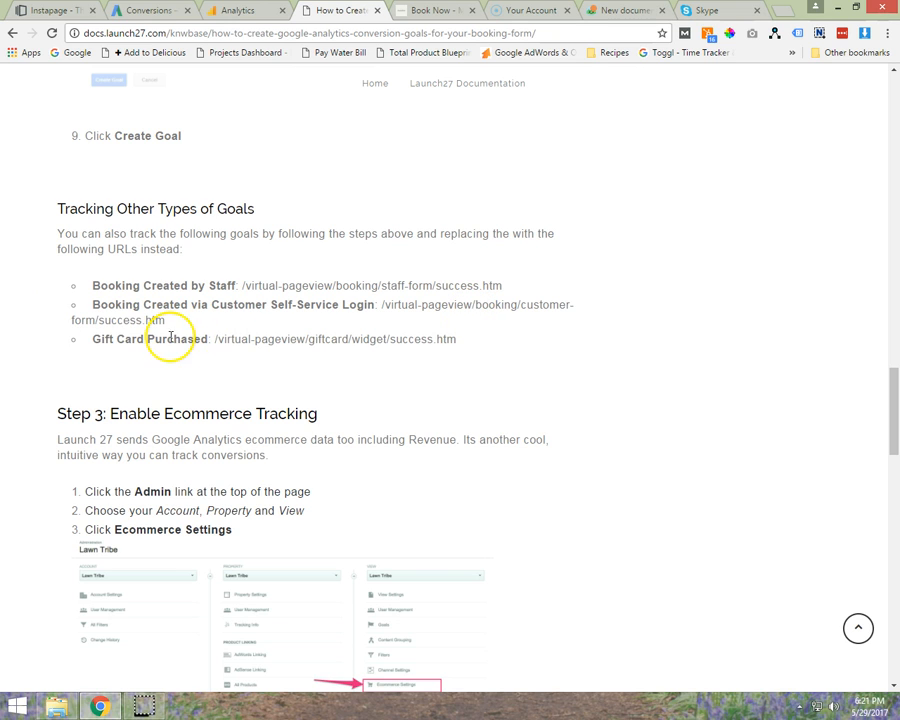
{"action": "left_click_drag", "start_coordinate": [482, 337], "coordinate": [216, 339]}
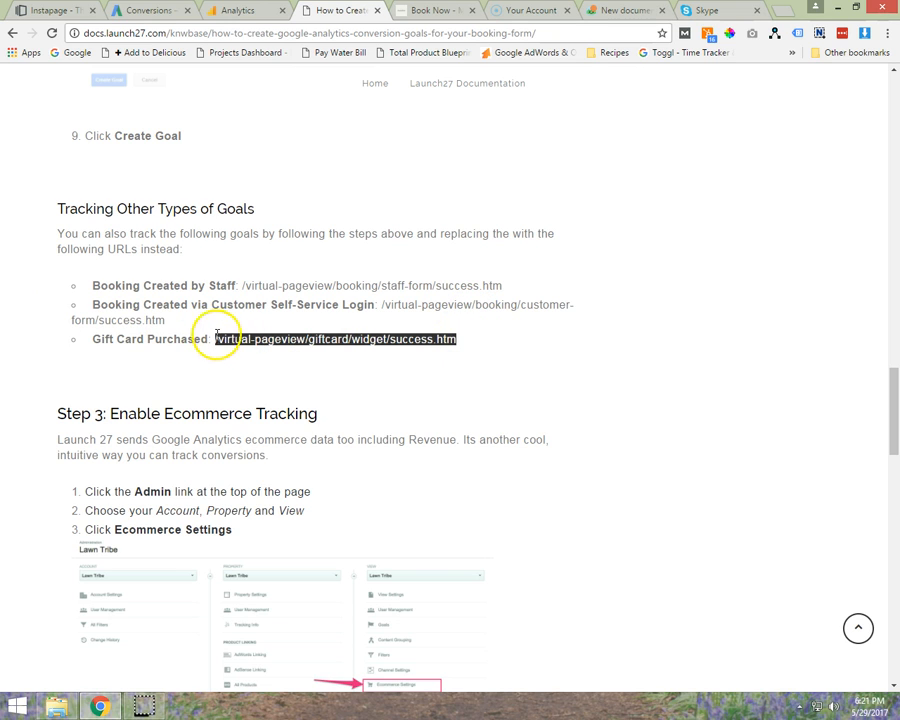
Step: Create a custom goal in Google Analytics of type Destination, with the name Booking Created by Staff copied from the Launch27 documentation
{"action": "left_click_drag", "start_coordinate": [237, 285], "coordinate": [93, 286]}
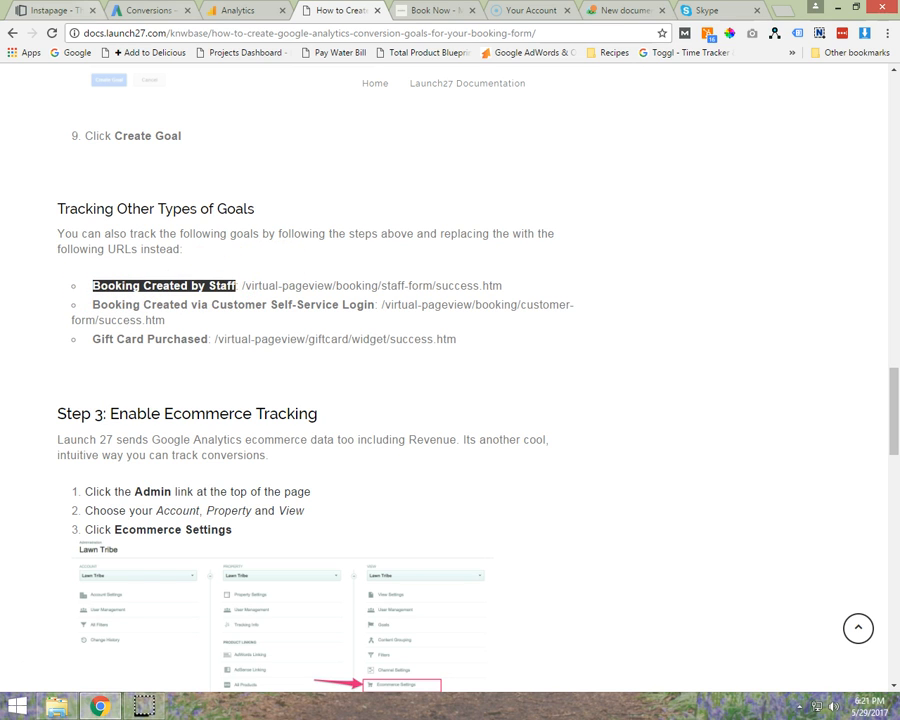
{"action": "left_click", "coordinate": [237, 10]}
{"action": "left_click", "coordinate": [355, 128]}
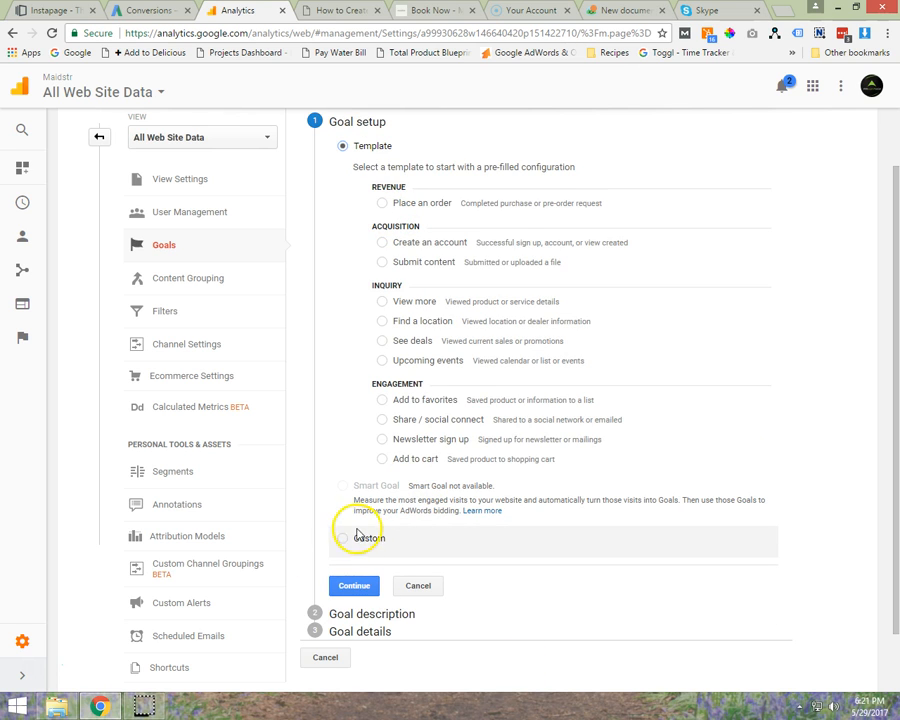
{"action": "left_click", "coordinate": [341, 541]}
{"action": "left_click", "coordinate": [354, 586]}
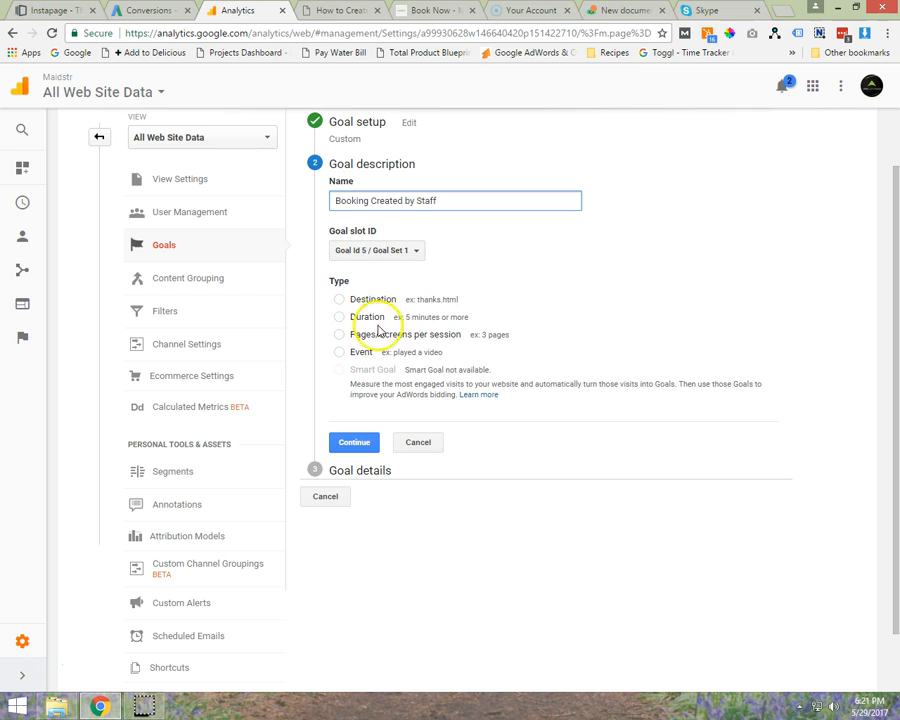
{"action": "left_click", "coordinate": [339, 300]}
{"action": "left_click", "coordinate": [355, 443]}
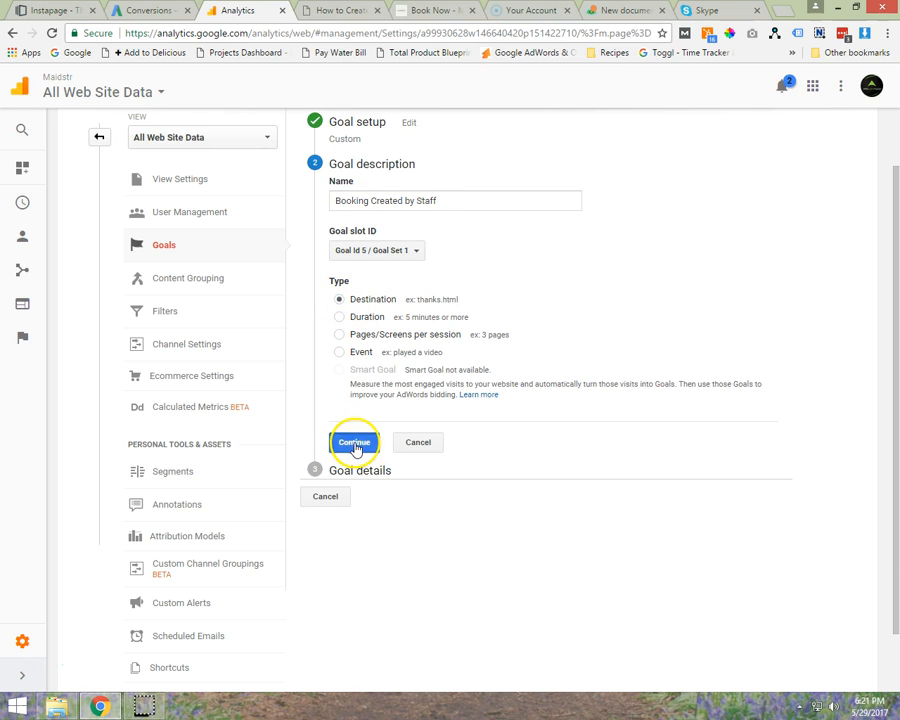
Step: Set the staff goal's destination to Begins with /virtual-pageview/booking/staff-form/success.htm, copied from the documentation, and save the goal
{"action": "left_click", "coordinate": [365, 255]}
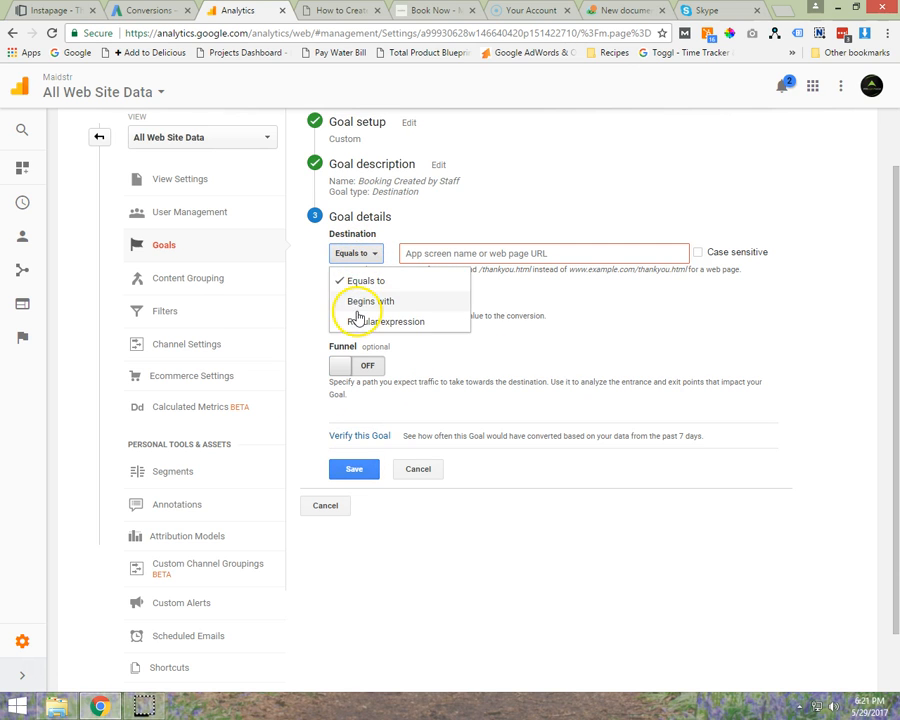
{"action": "left_click", "coordinate": [357, 302]}
{"action": "key", "text": "ctrl+Tab"}
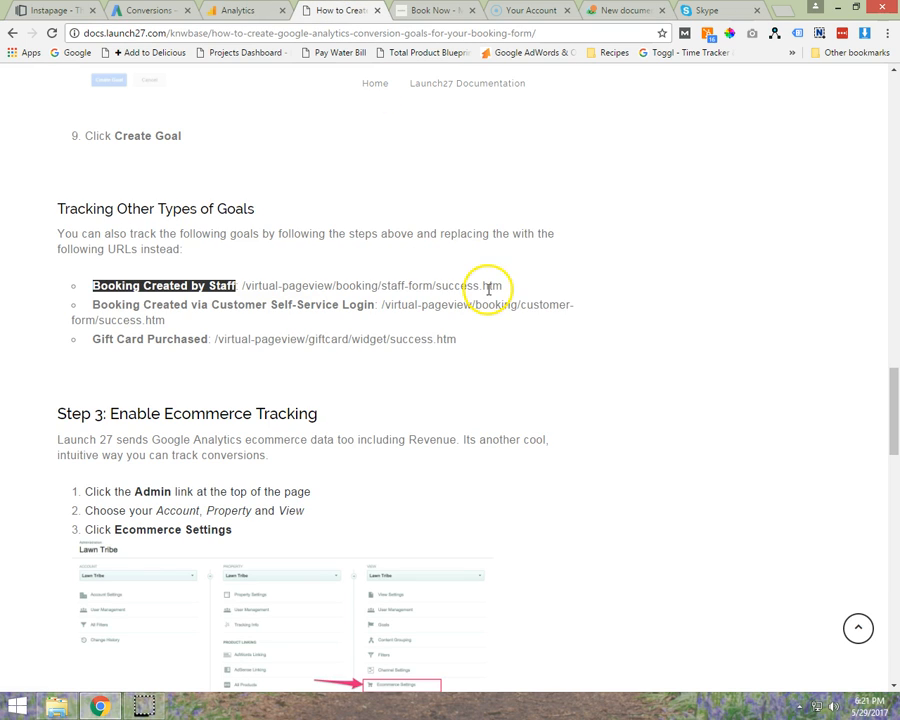
{"action": "left_click_drag", "start_coordinate": [520, 287], "coordinate": [239, 286]}
{"action": "right_click", "coordinate": [270, 283]}
{"action": "left_click", "coordinate": [297, 292]}
{"action": "left_click", "coordinate": [267, 8]}
{"action": "left_click", "coordinate": [516, 249]}
{"action": "key", "text": "ctrl+v"}
{"action": "left_click", "coordinate": [350, 525]}
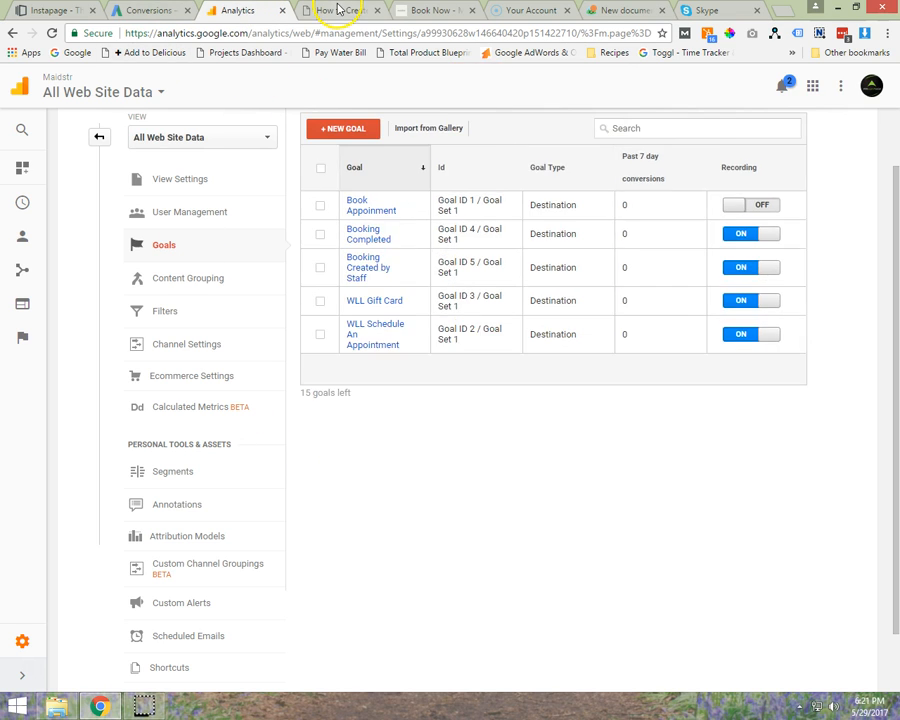
Step: Create another custom goal of type Destination, with the name Booking Created via Customer Self-Service Login copied from the documentation
{"action": "left_click", "coordinate": [338, 10]}
{"action": "left_click_drag", "start_coordinate": [377, 305], "coordinate": [92, 305]}
{"action": "right_click", "coordinate": [136, 300]}
{"action": "left_click", "coordinate": [161, 311]}
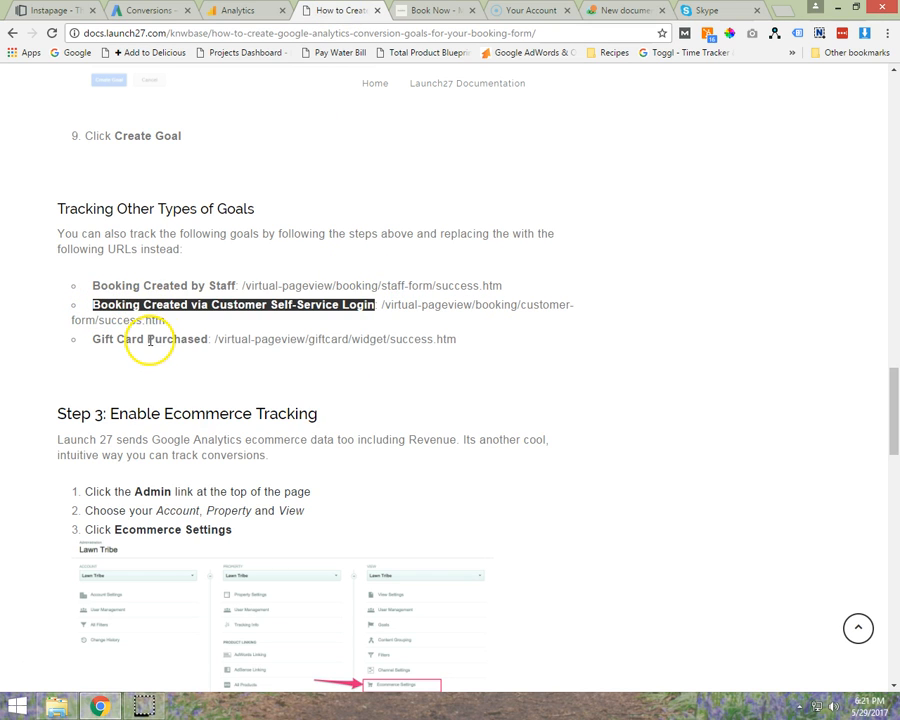
{"action": "left_click", "coordinate": [250, 10]}
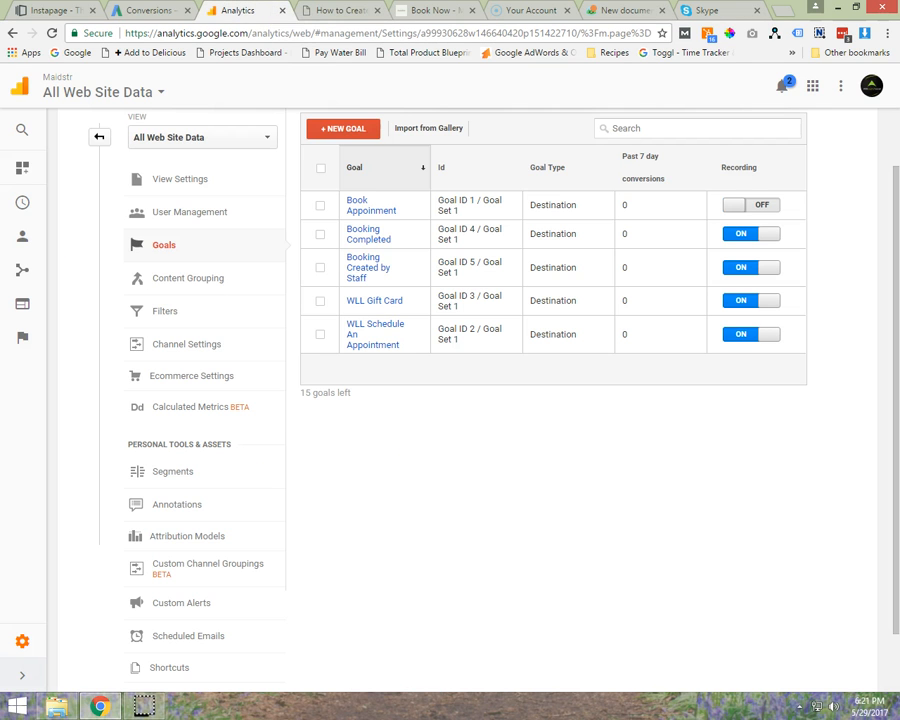
{"action": "left_click", "coordinate": [343, 128]}
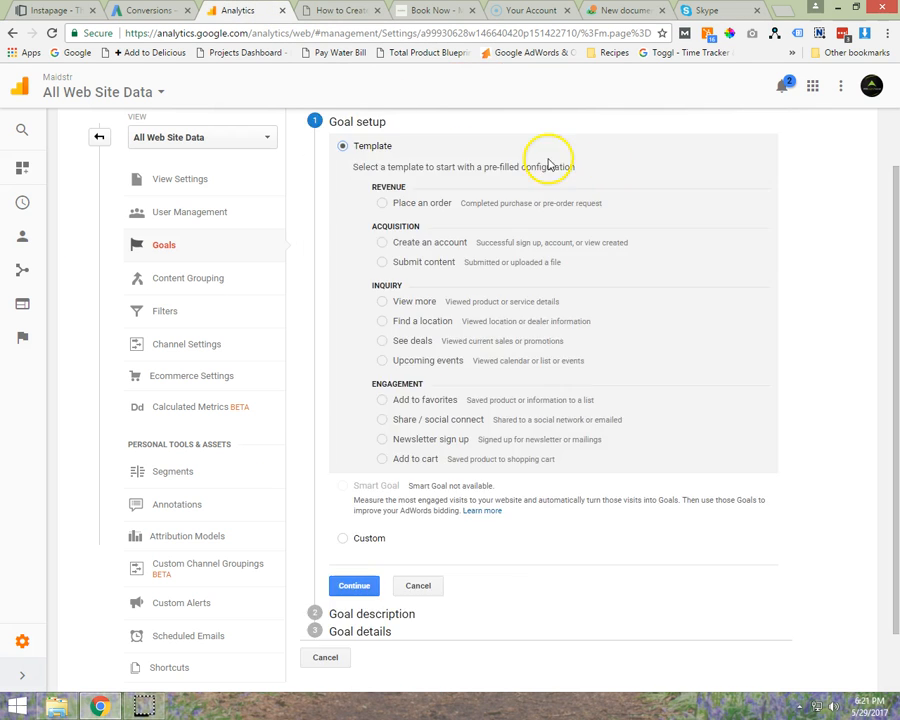
{"action": "left_click", "coordinate": [343, 540]}
{"action": "left_click", "coordinate": [354, 585]}
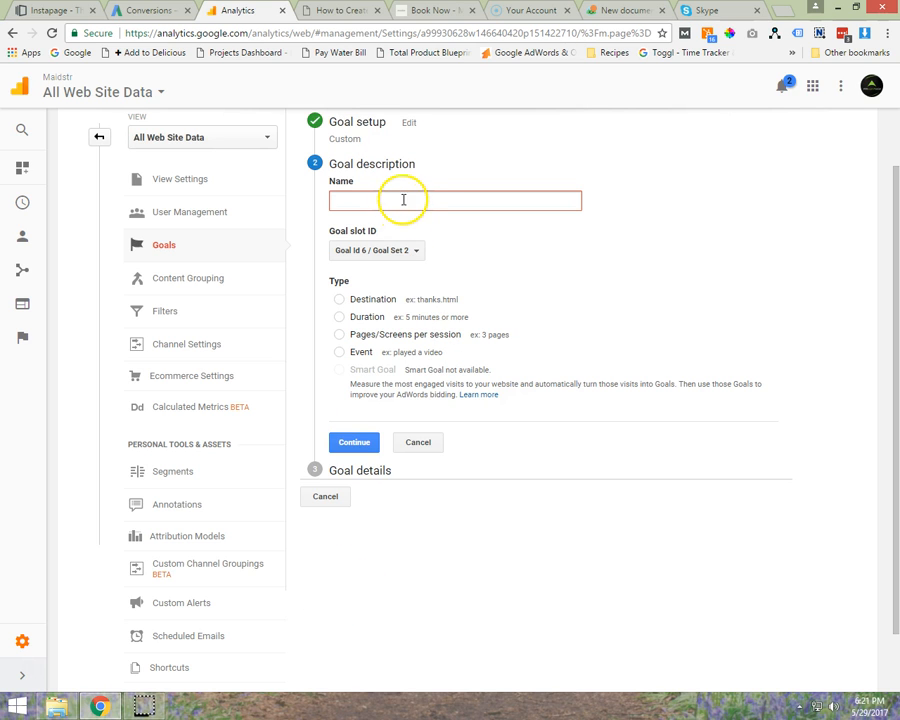
{"action": "key", "text": "ctrl+v"}
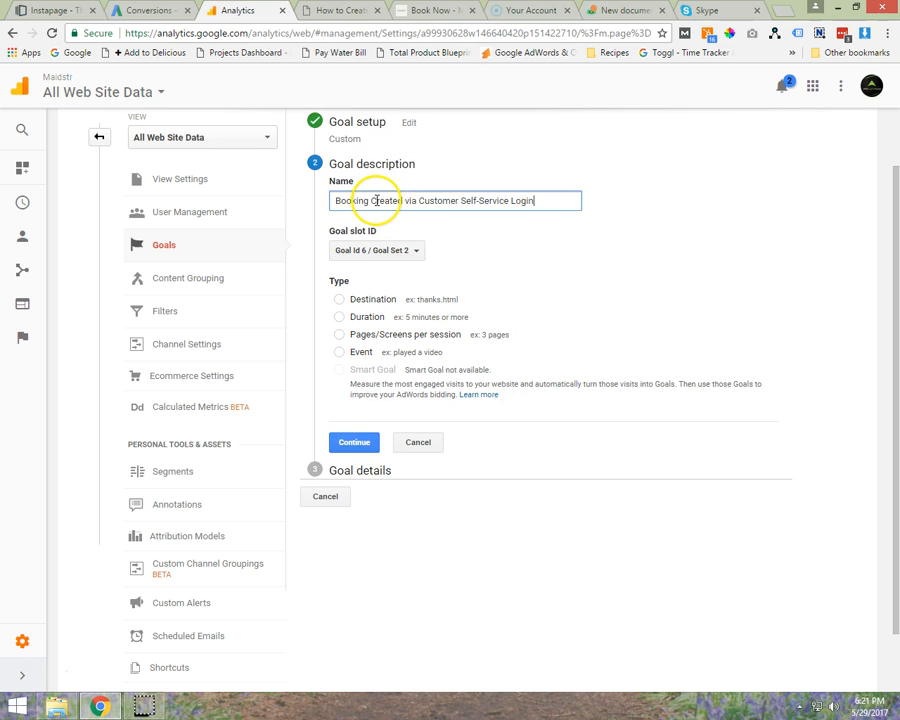
{"action": "left_click", "coordinate": [340, 302]}
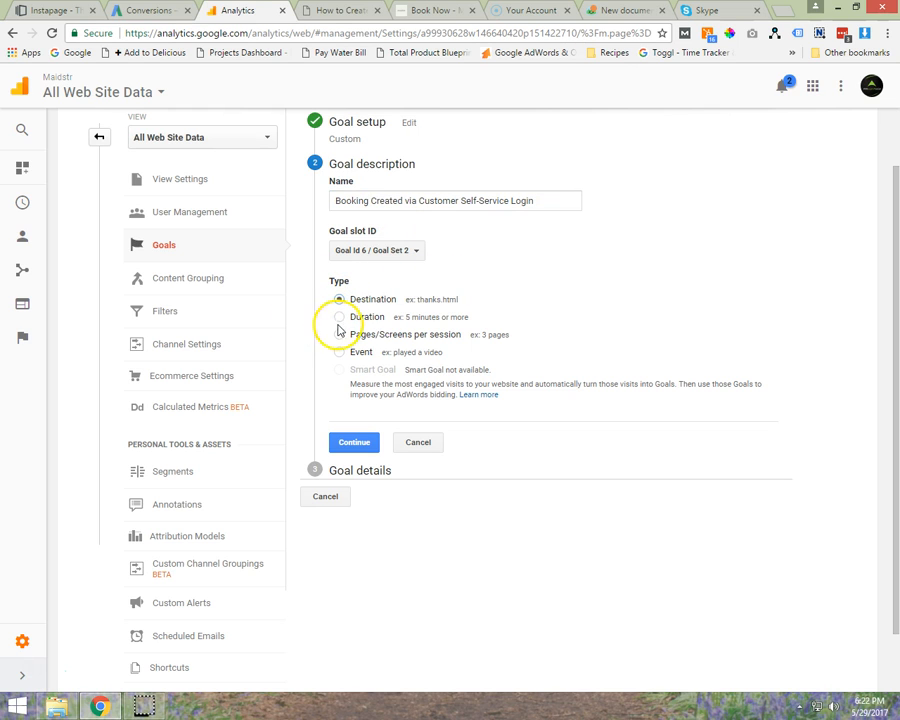
Step: Set the self-service goal's destination to Begins with /virtual-pageview/booking/customer-form/success.htm, copied from the documentation, and save the goal
{"action": "left_click", "coordinate": [338, 10]}
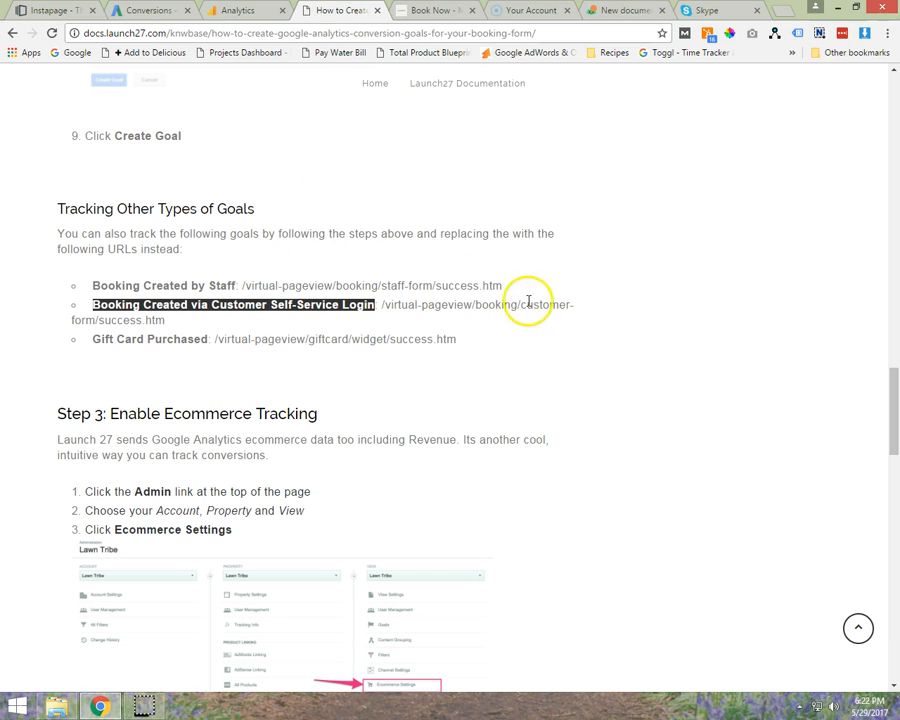
{"action": "left_click", "coordinate": [388, 317]}
{"action": "left_click_drag", "start_coordinate": [388, 317], "coordinate": [378, 305]}
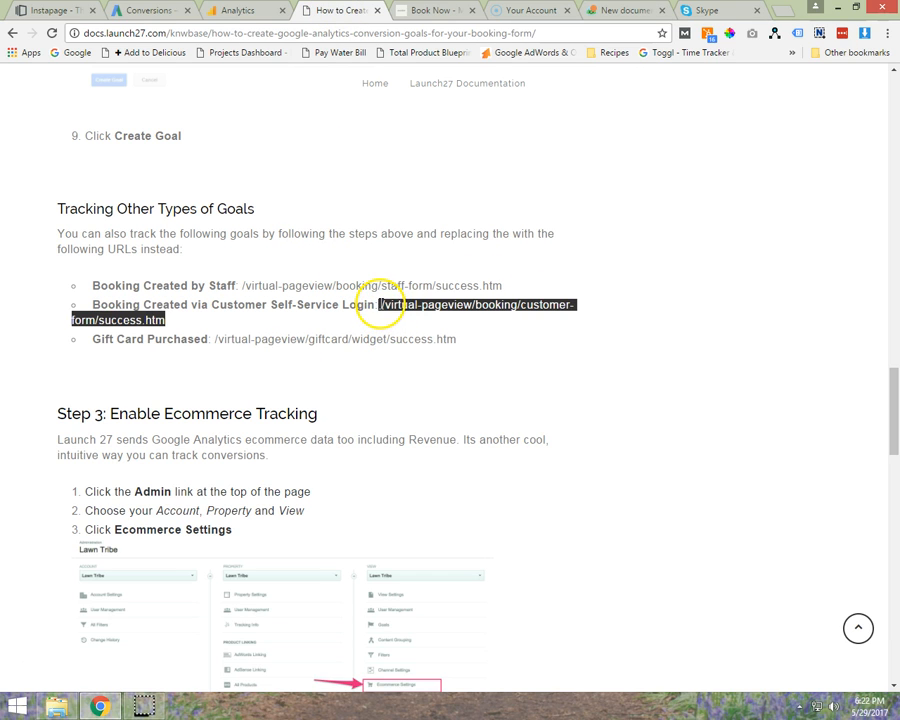
{"action": "right_click", "coordinate": [388, 298]}
{"action": "left_click", "coordinate": [424, 313]}
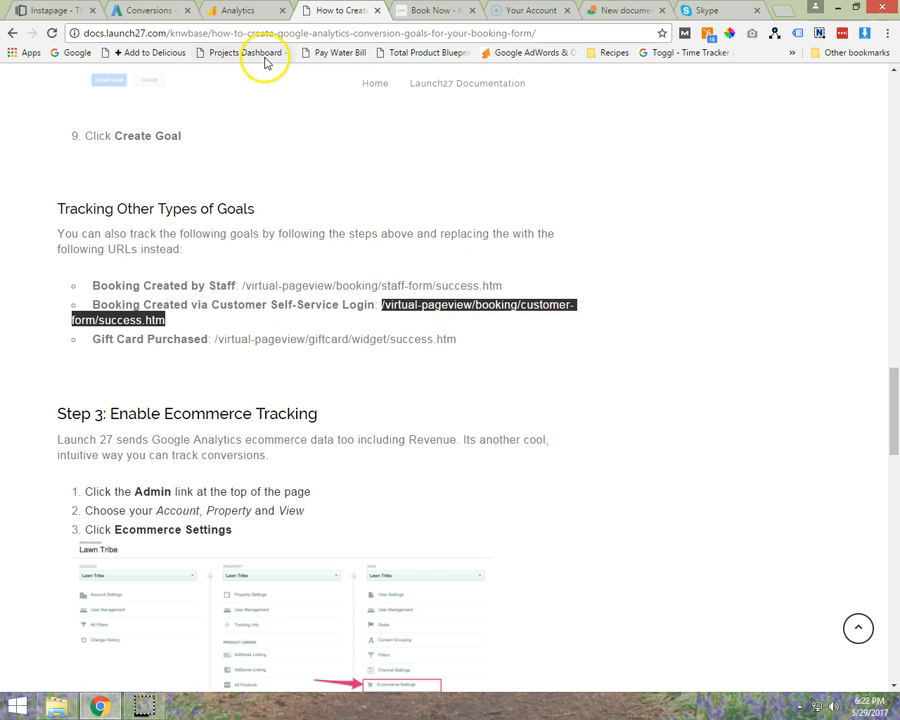
{"action": "left_click", "coordinate": [240, 10]}
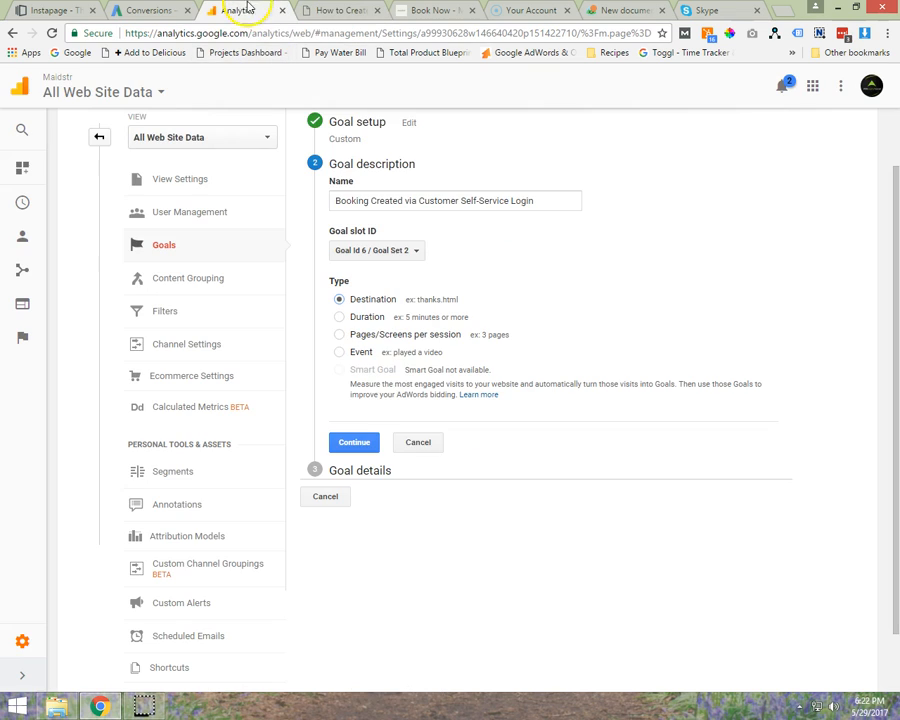
{"action": "left_click", "coordinate": [350, 444]}
{"action": "key", "text": "ctrl+v"}
{"action": "left_click", "coordinate": [368, 253]}
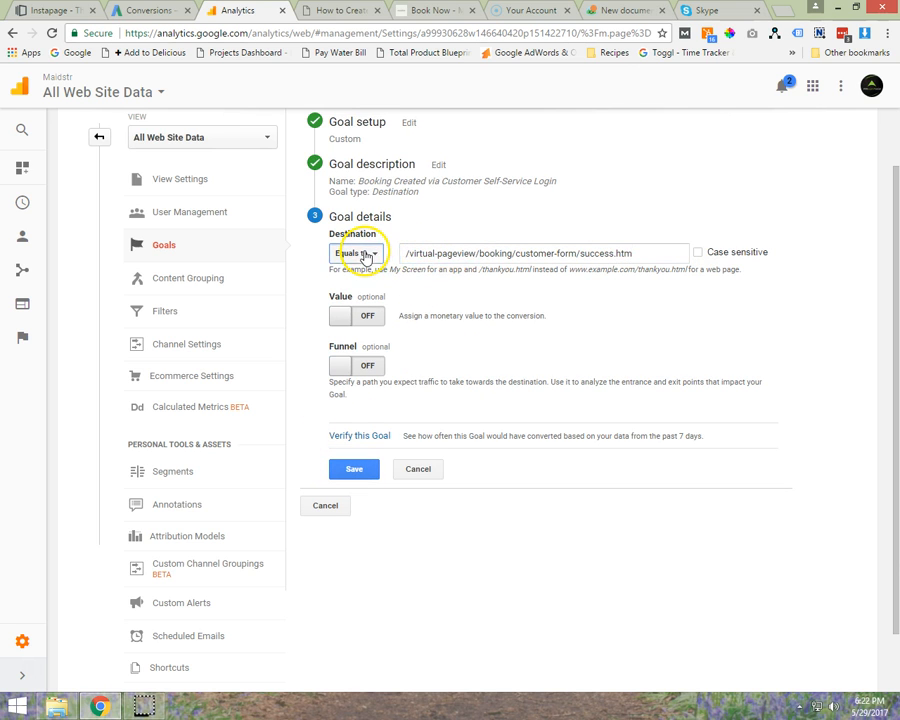
{"action": "left_click", "coordinate": [366, 296]}
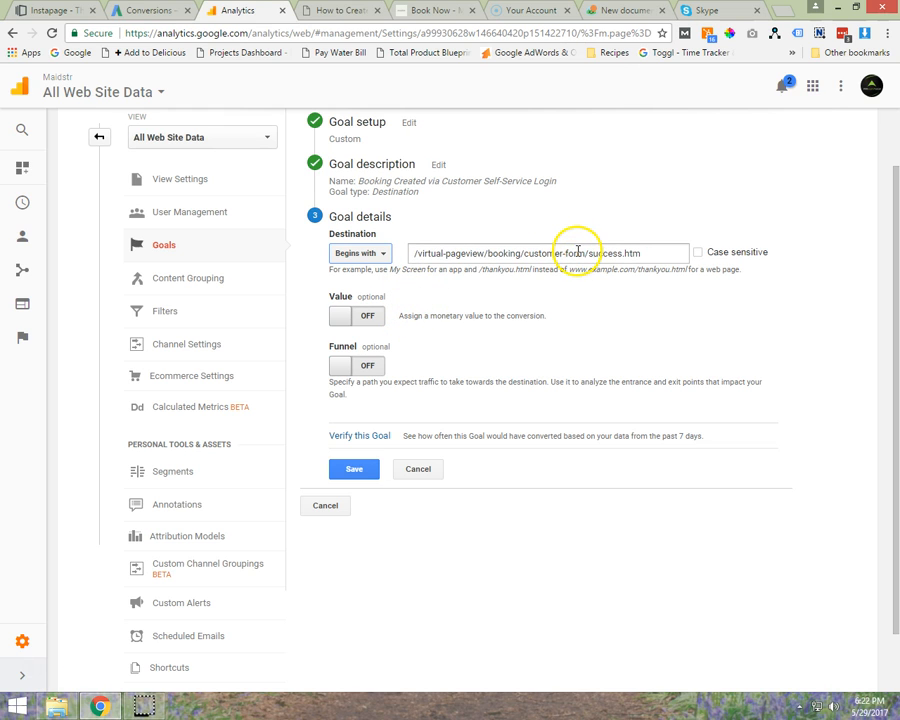
{"action": "left_click_drag", "start_coordinate": [587, 251], "coordinate": [523, 250]}
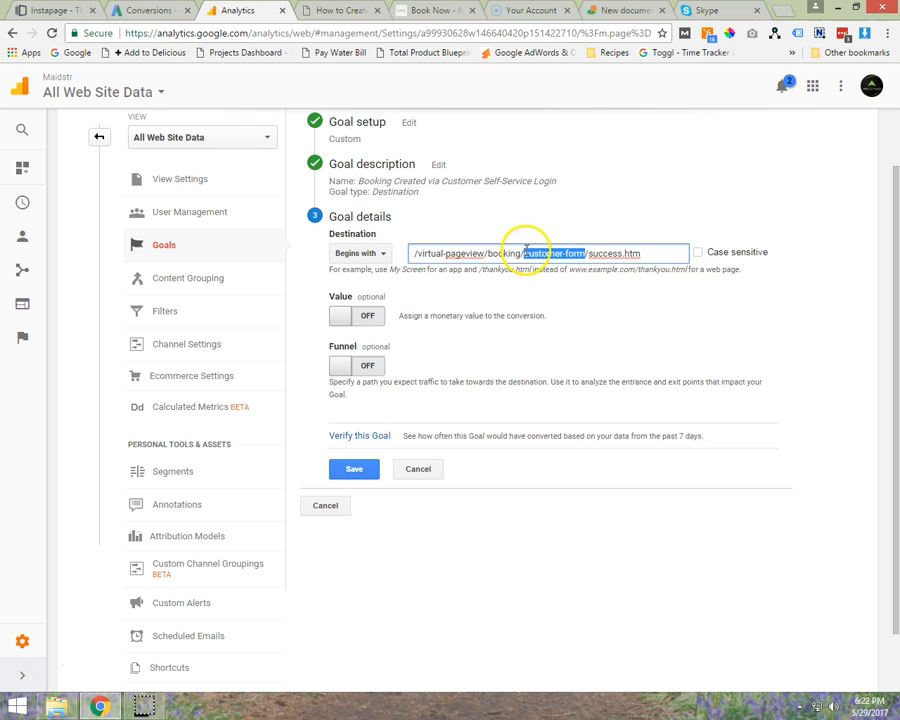
{"action": "left_click", "coordinate": [352, 472]}
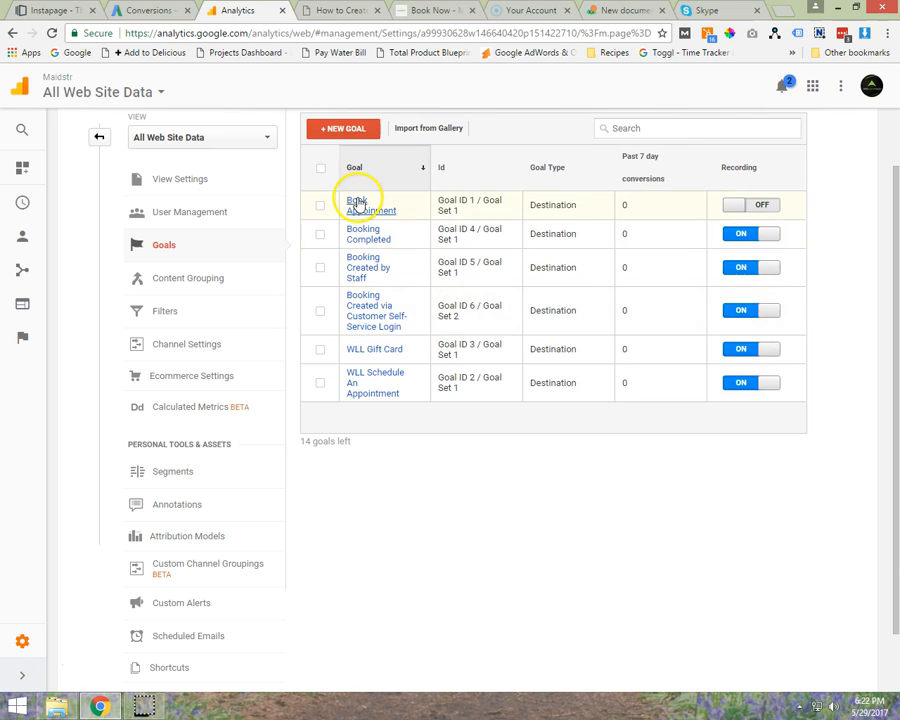
Step: Create another custom goal in Google Analytics with the name Gift Card Purchased copied from the Launch27 documentation
{"action": "left_click", "coordinate": [340, 126]}
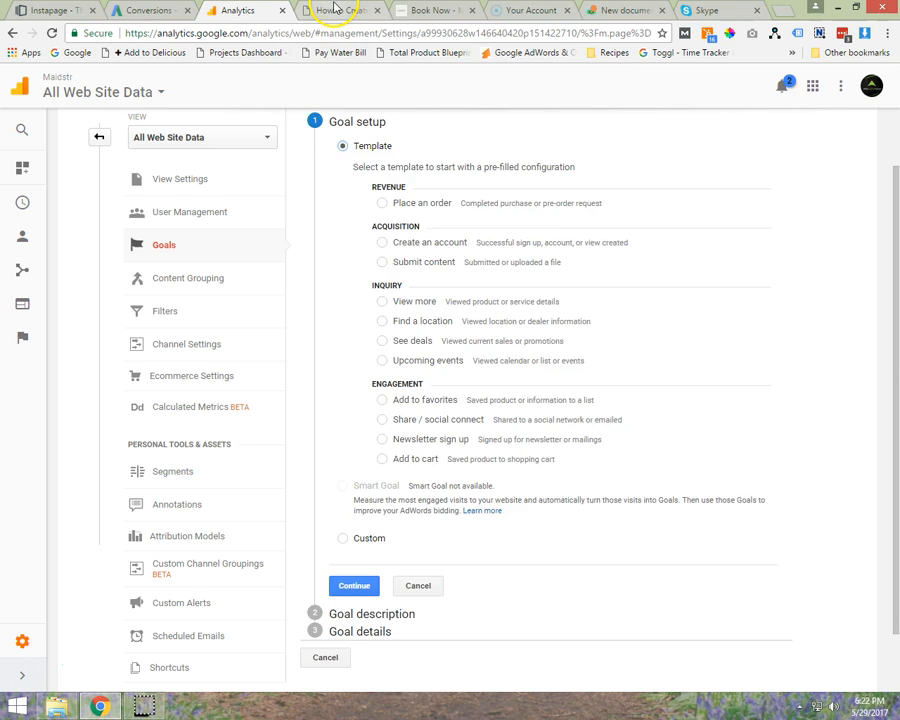
{"action": "left_click", "coordinate": [330, 11]}
{"action": "left_click_drag", "start_coordinate": [207, 339], "coordinate": [100, 339]}
{"action": "right_click", "coordinate": [120, 340]}
{"action": "left_click", "coordinate": [140, 348]}
{"action": "left_click", "coordinate": [250, 10]}
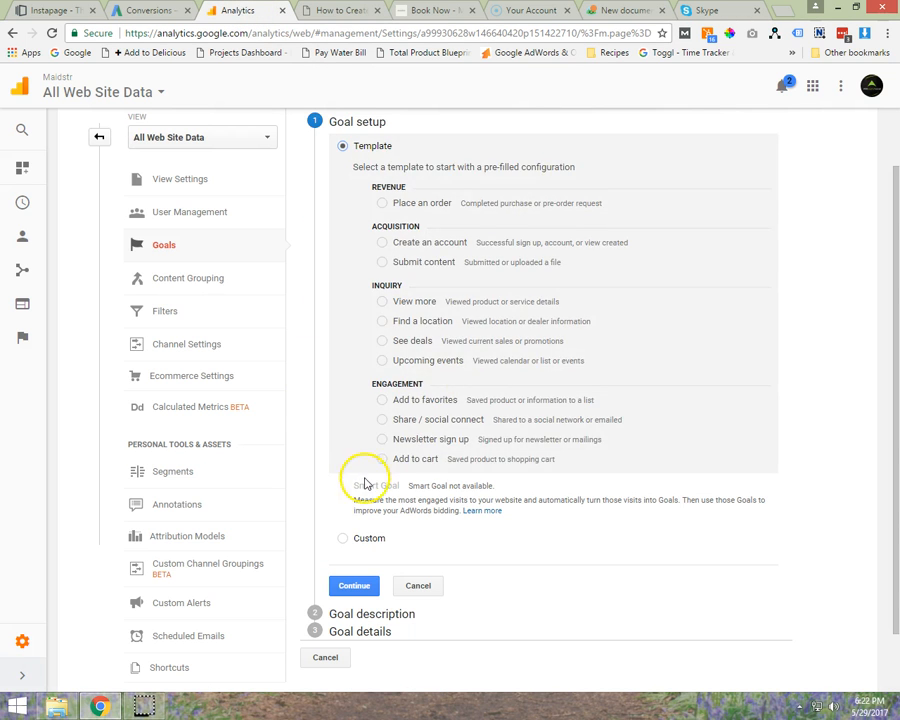
{"action": "left_click", "coordinate": [338, 540]}
{"action": "left_click", "coordinate": [348, 590]}
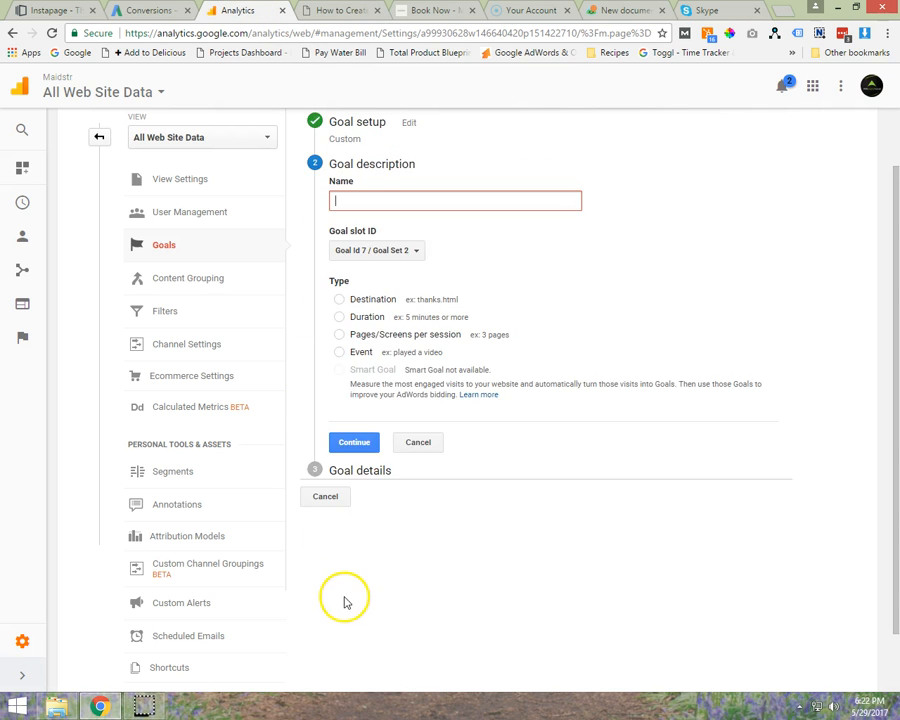
{"action": "key", "text": "ctrl+v"}
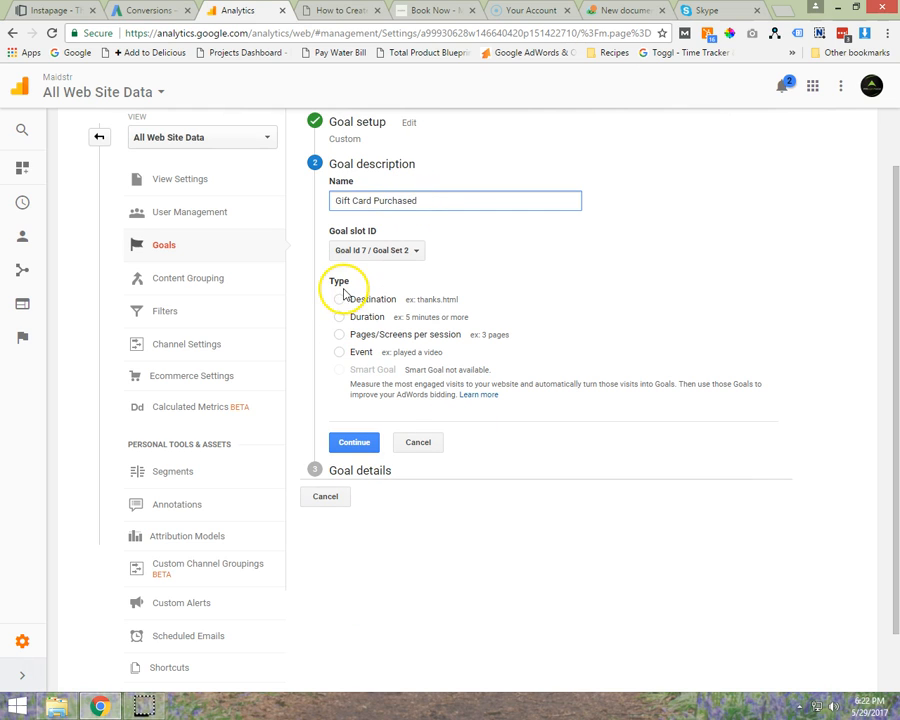
Step: Make the gift card goal a Destination goal that Begins with /virtual-pageview/giftcard/widget/success.htm, copied from the documentation, and save it
{"action": "left_click", "coordinate": [296, 10]}
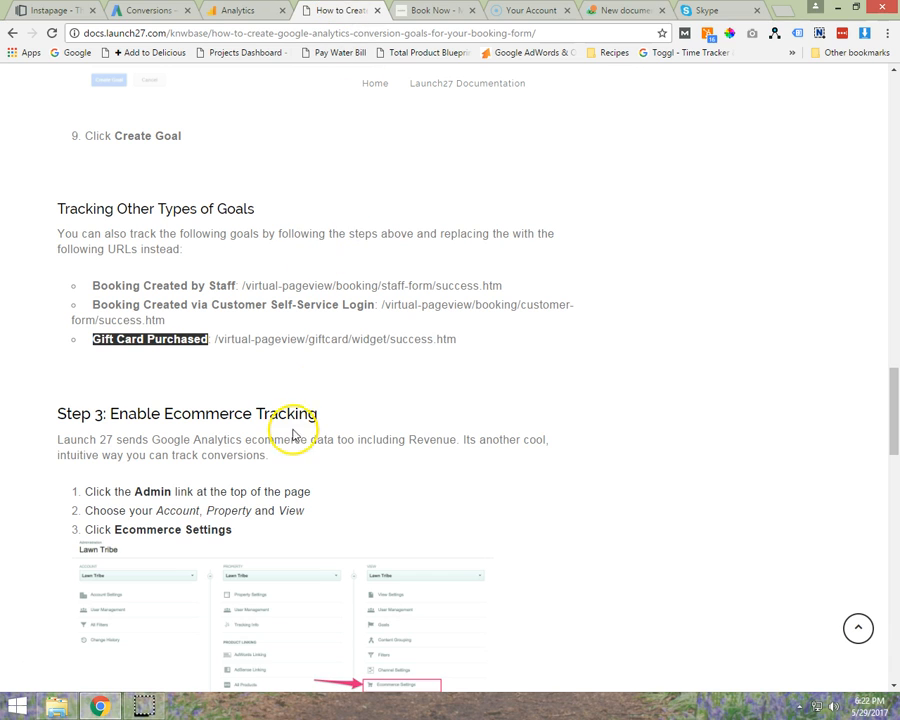
{"action": "left_click_drag", "start_coordinate": [458, 341], "coordinate": [220, 340]}
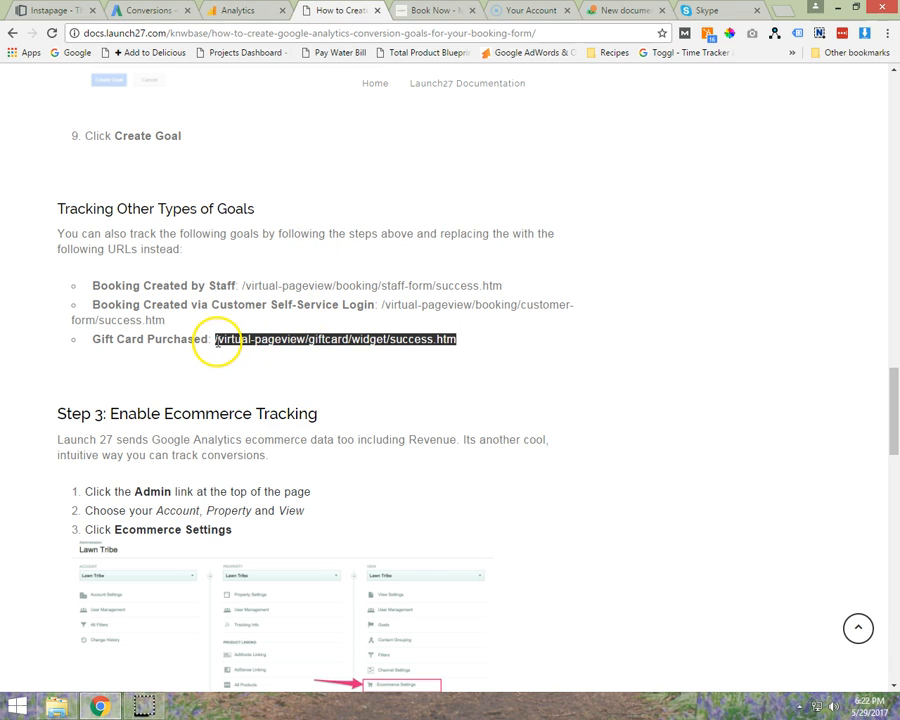
{"action": "right_click", "coordinate": [288, 341]}
{"action": "left_click", "coordinate": [298, 347]}
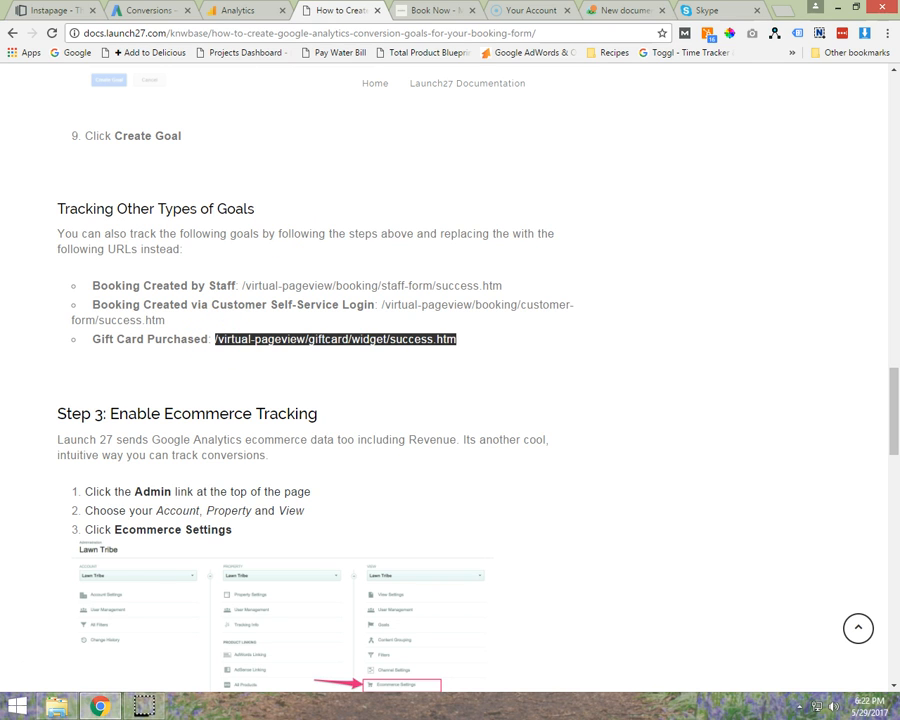
{"action": "left_click", "coordinate": [250, 12]}
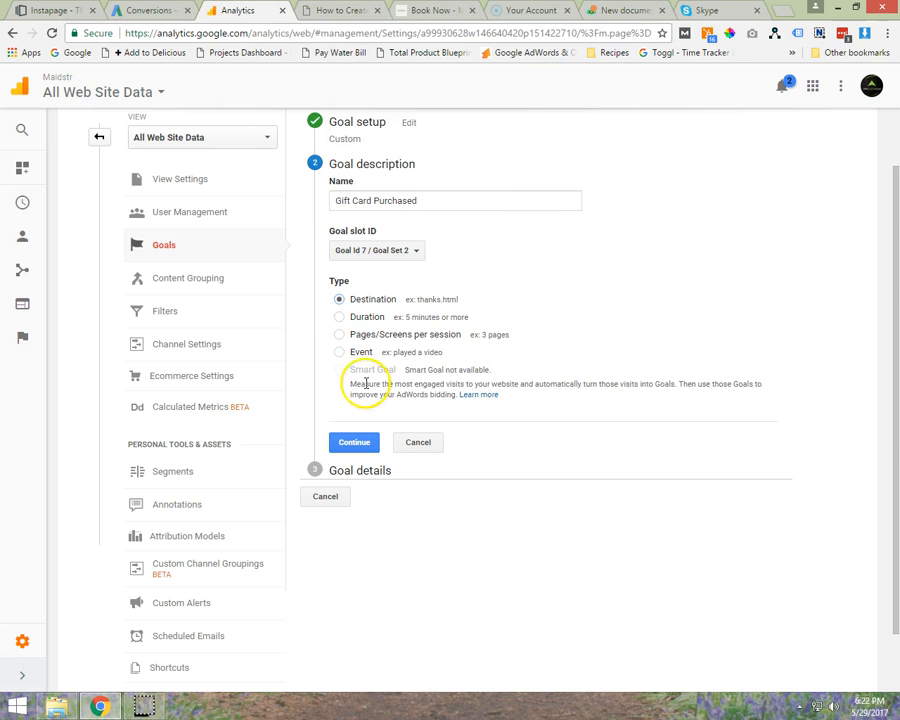
{"action": "left_click", "coordinate": [362, 446]}
{"action": "key", "text": "ctrl+v"}
{"action": "left_click", "coordinate": [372, 256]}
{"action": "left_click", "coordinate": [368, 298]}
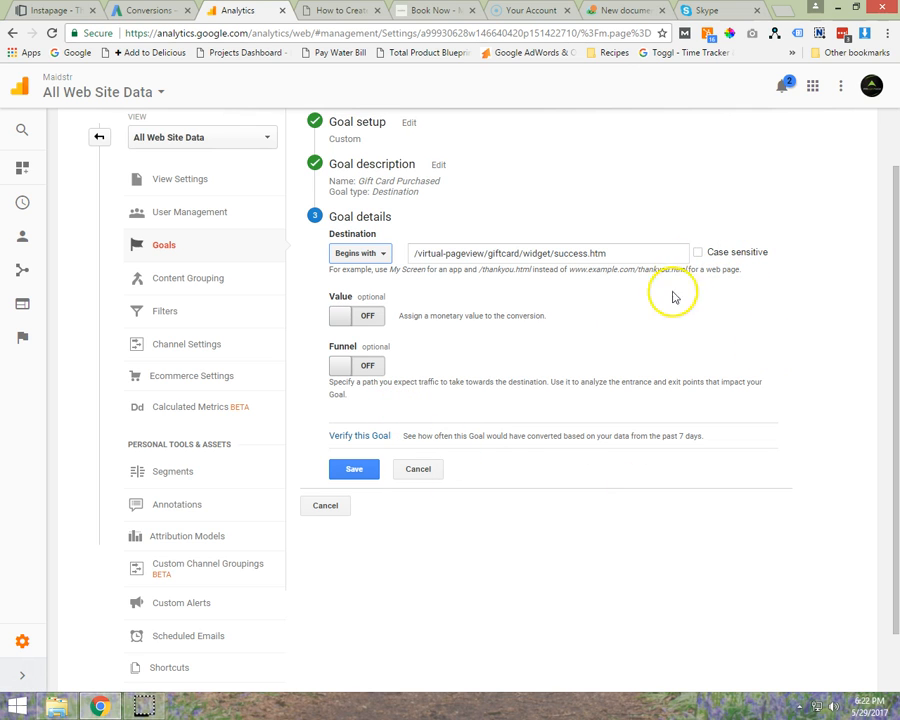
{"action": "left_click", "coordinate": [350, 472]}
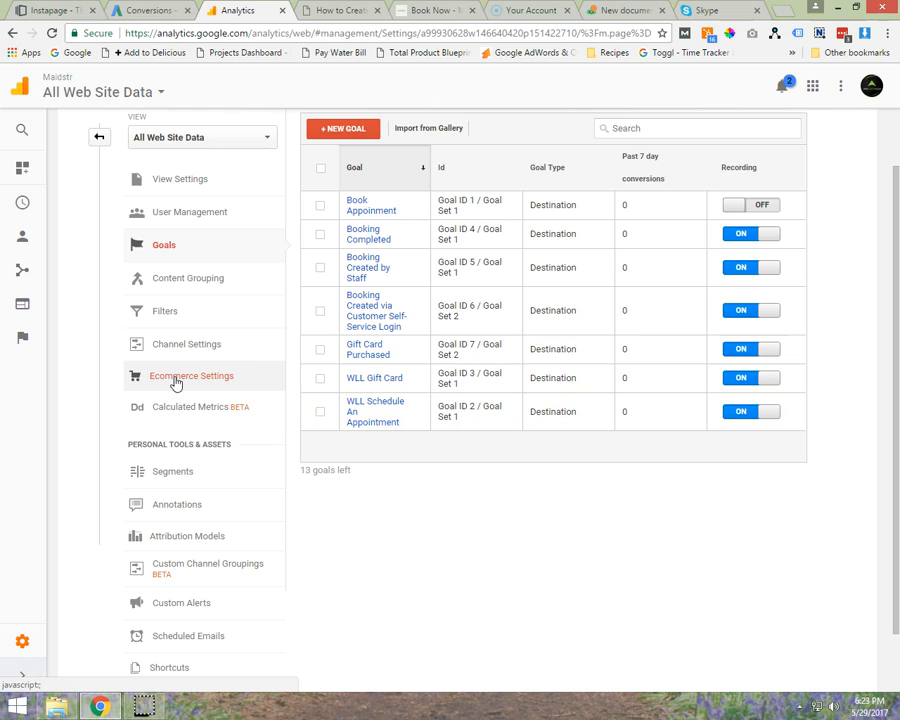
Step: Turn on the Ecommerce status in the view's ecommerce set-up and proceed to the Enhanced Ecommerce Settings
{"action": "left_click", "coordinate": [178, 378]}
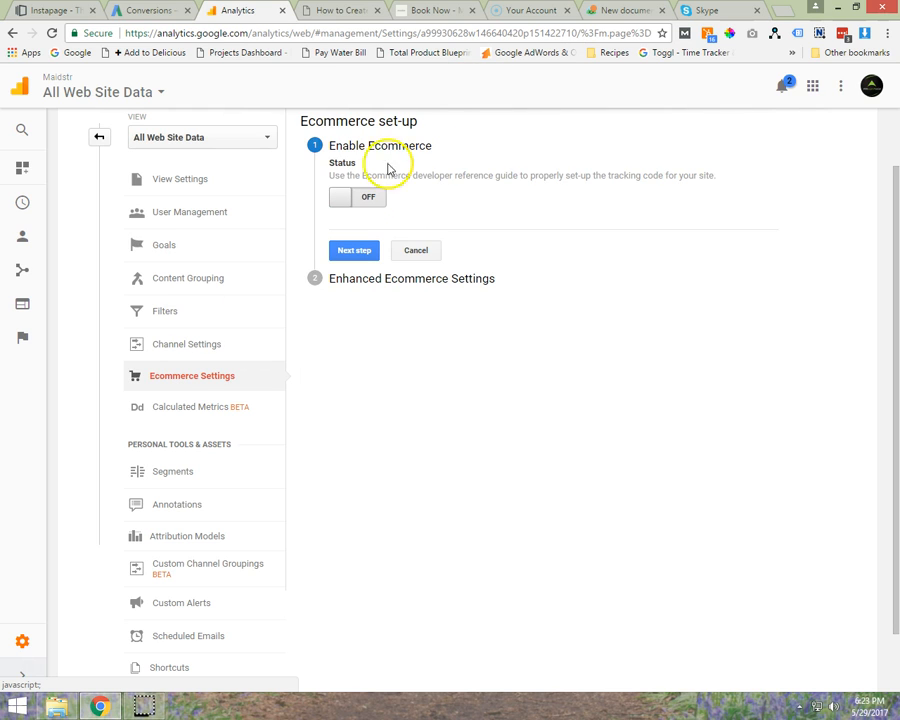
{"action": "left_click", "coordinate": [368, 200]}
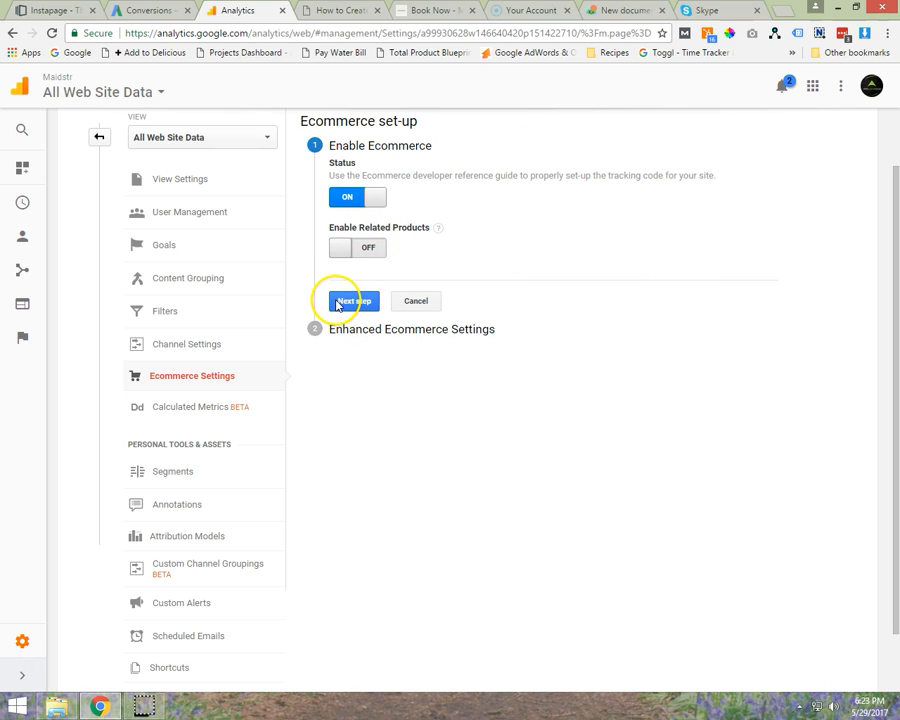
{"action": "left_click", "coordinate": [337, 303]}
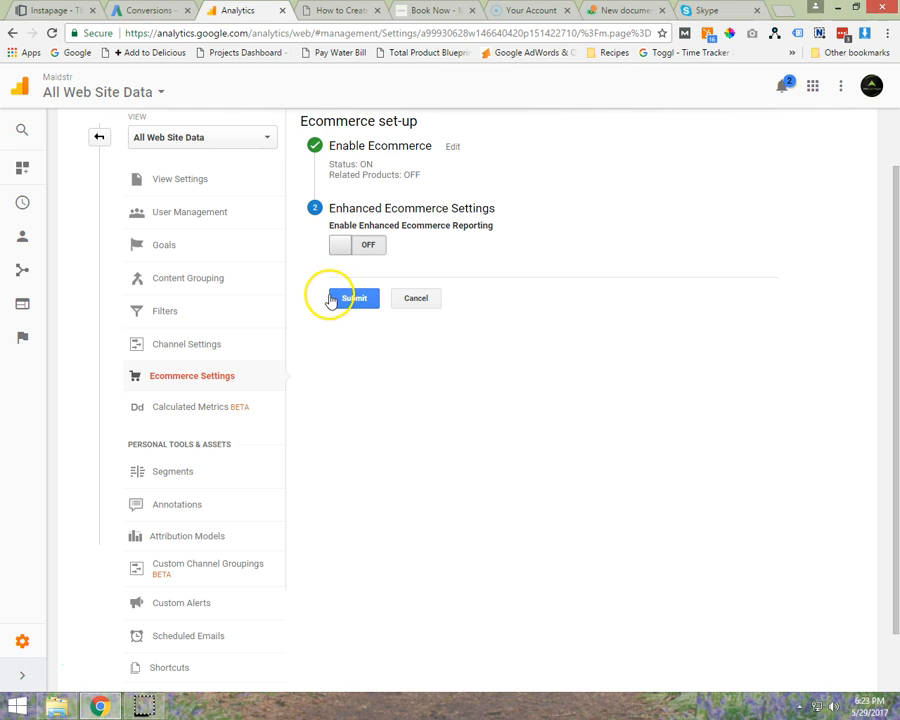
Step: Open the Goals Overview report under Conversions and examine the goals it lists
{"action": "left_click", "coordinate": [23, 337]}
{"action": "left_click", "coordinate": [55, 383]}
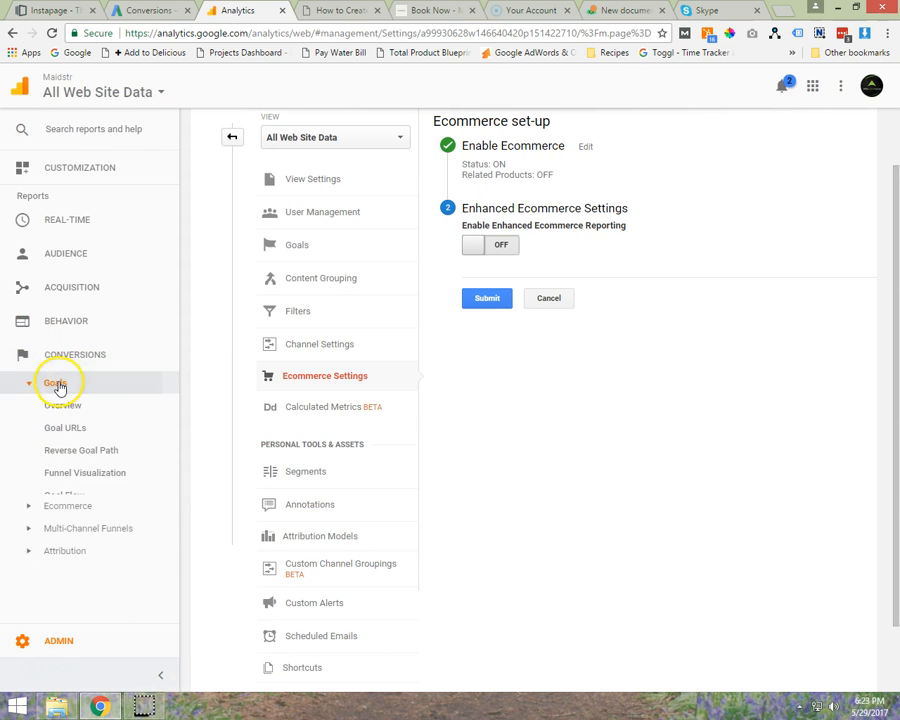
{"action": "left_click", "coordinate": [60, 405]}
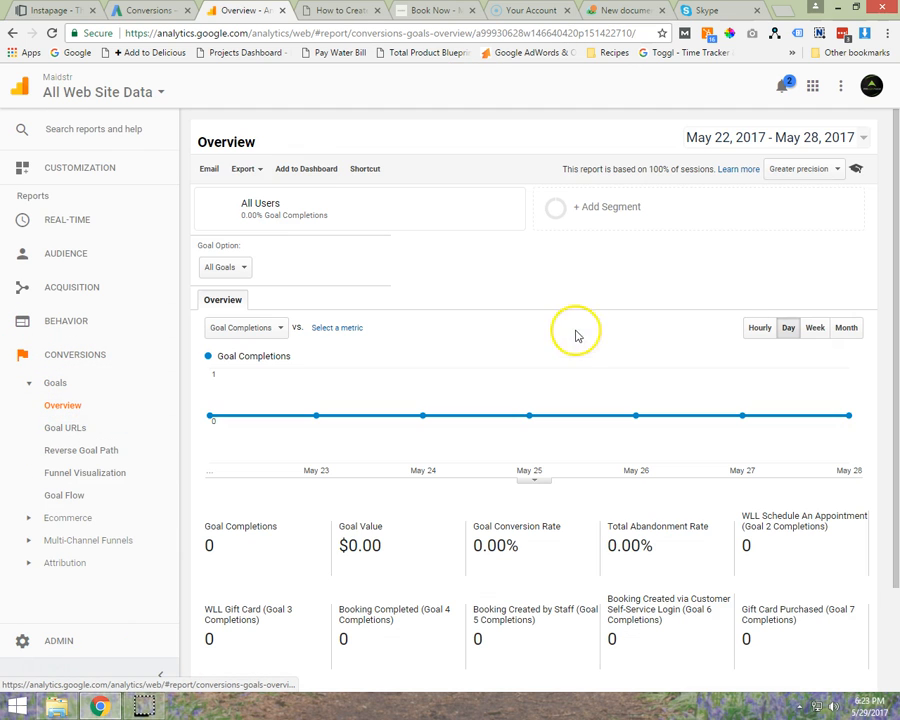
{"action": "scroll", "coordinate": [488, 260], "scroll_direction": "down", "scroll_amount": 2}
{"action": "scroll", "coordinate": [476, 120], "scroll_direction": "up", "scroll_amount": 3}
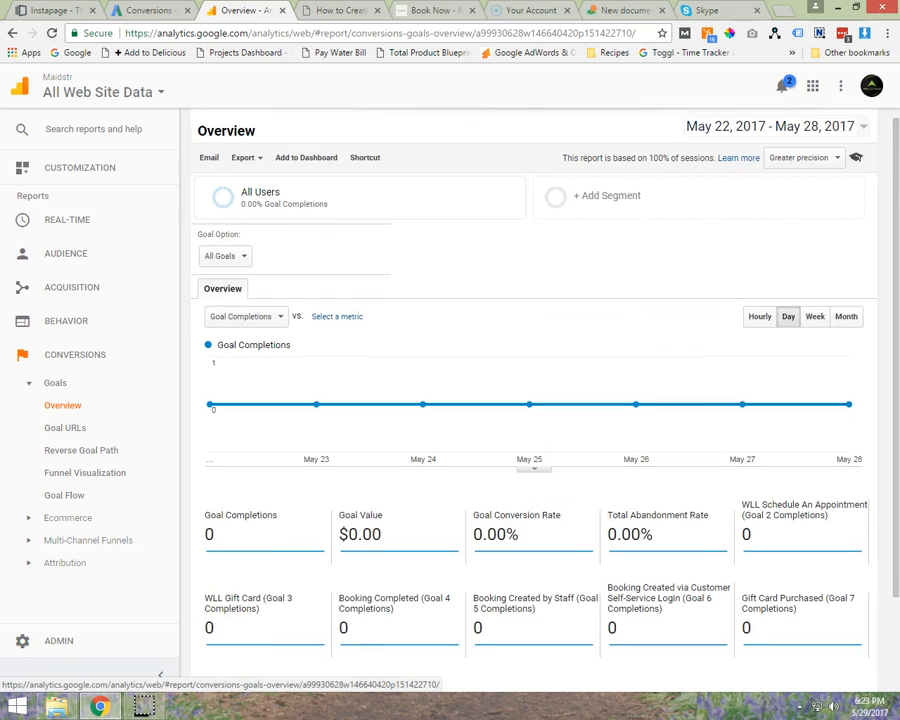
Step: Switch to Google AdWords, reload the Google Analytics import page, and select the Booking Completed and Gift Card Purchased goals for import
{"action": "left_click", "coordinate": [152, 10]}
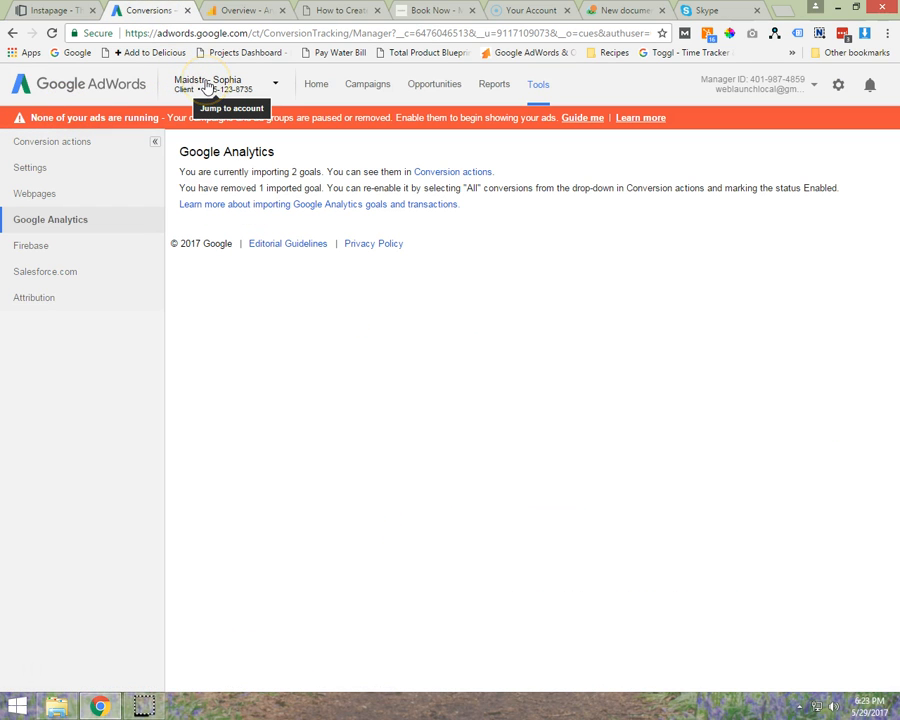
{"action": "left_click", "coordinate": [52, 34]}
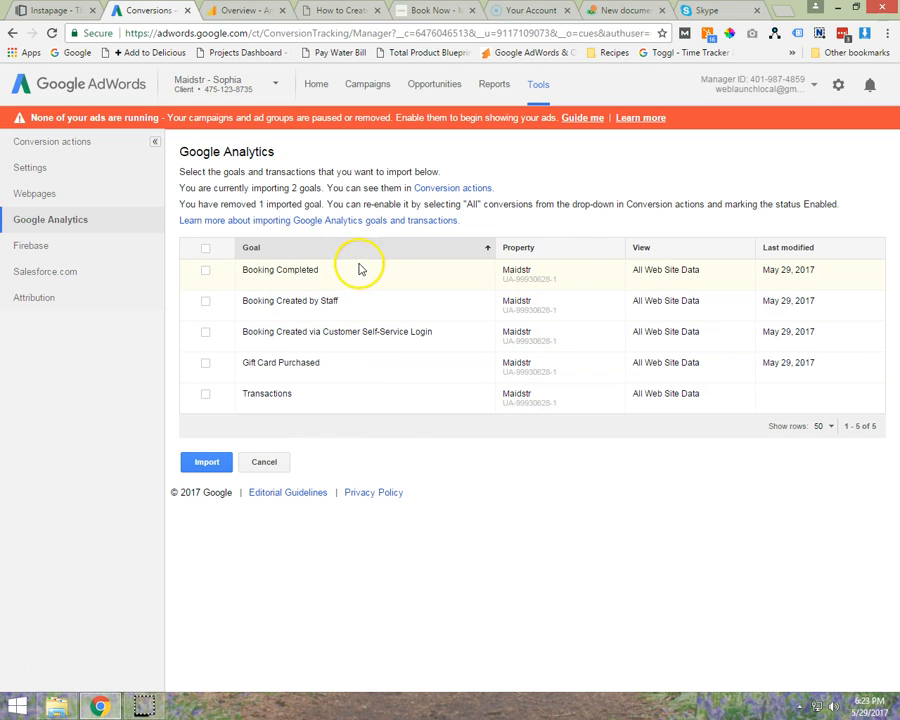
{"action": "left_click", "coordinate": [206, 272]}
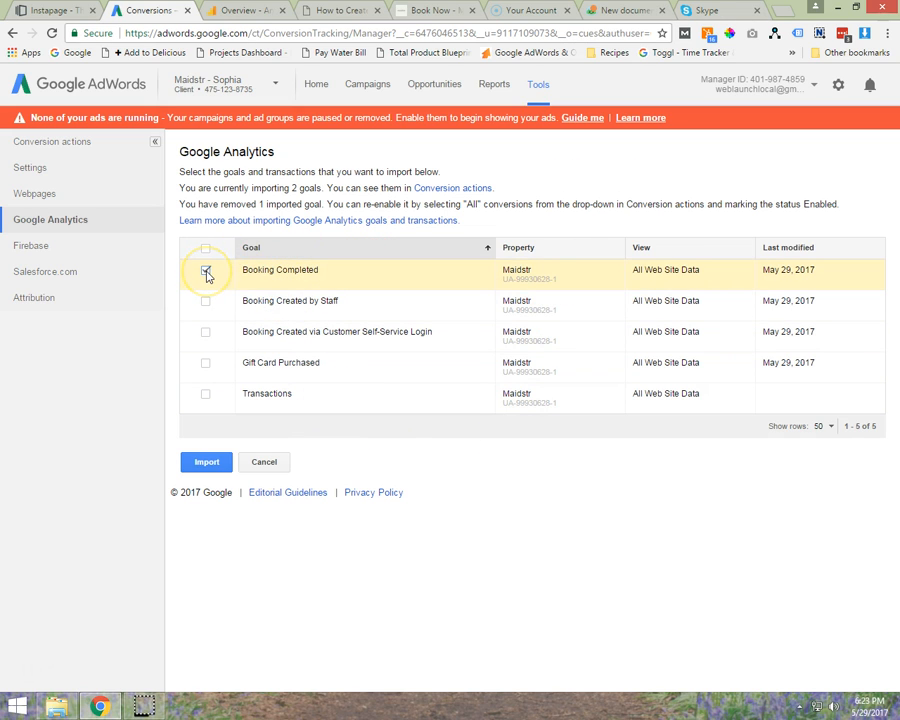
{"action": "left_click", "coordinate": [206, 366]}
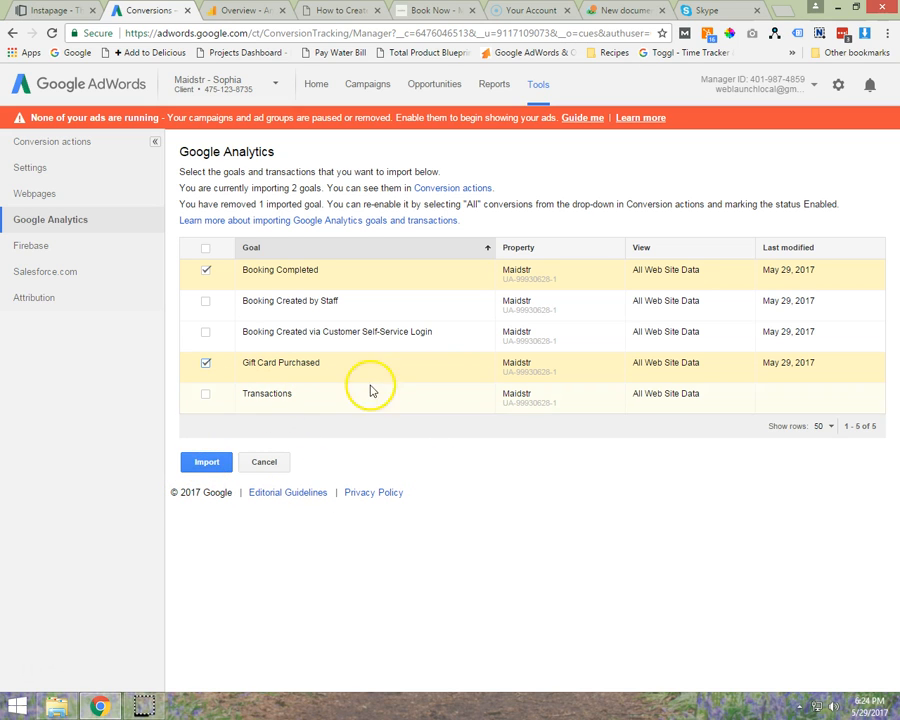
{"action": "left_click", "coordinate": [207, 468]}
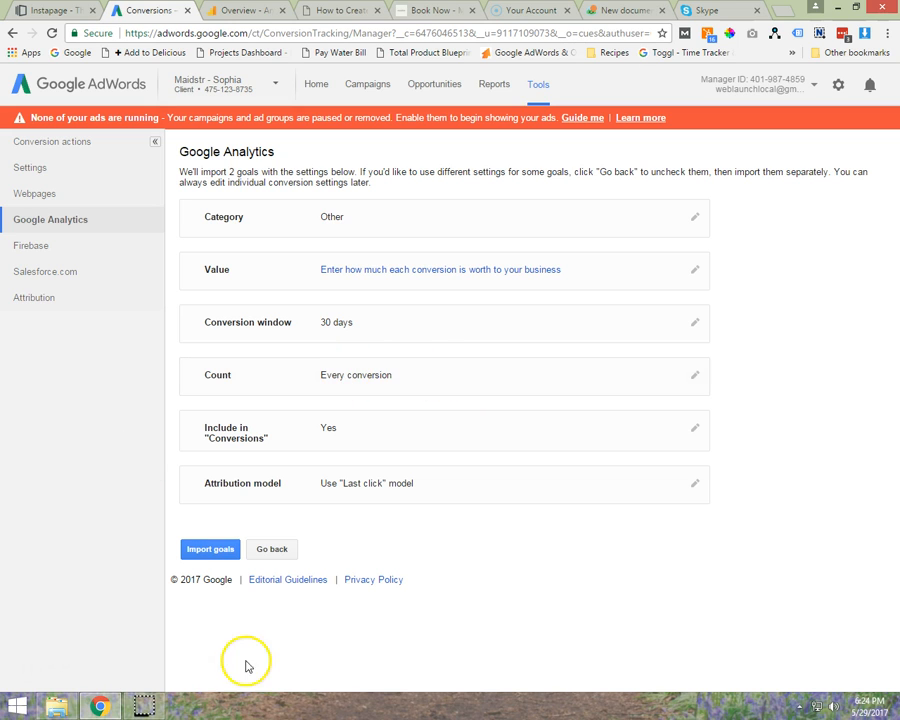
Step: Set the conversion value to be managed in Analytics with its provided currency, and import the two goals
{"action": "left_click", "coordinate": [212, 552]}
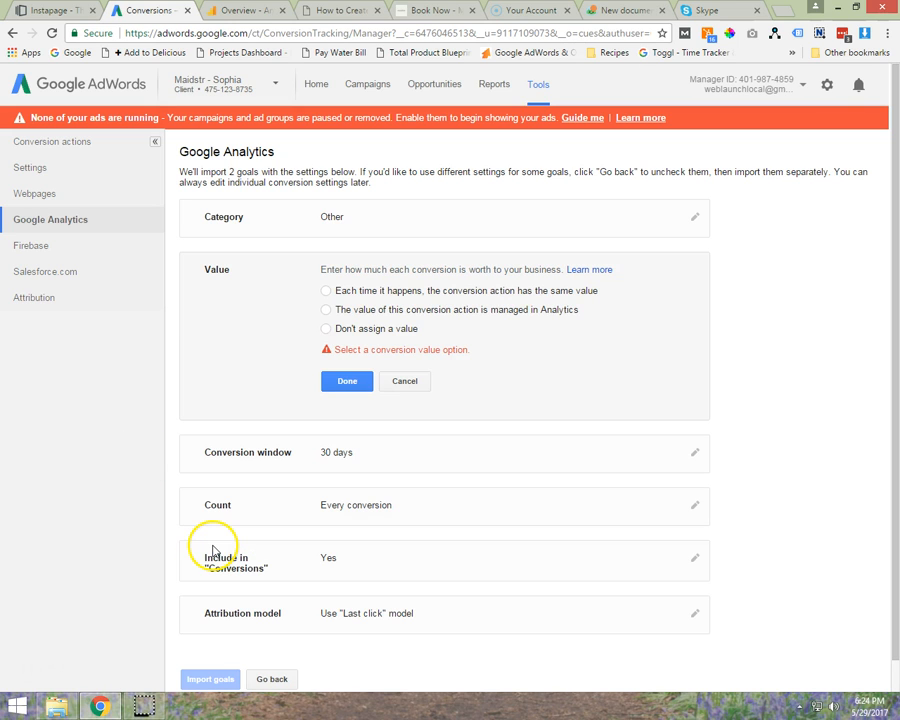
{"action": "left_click", "coordinate": [326, 311]}
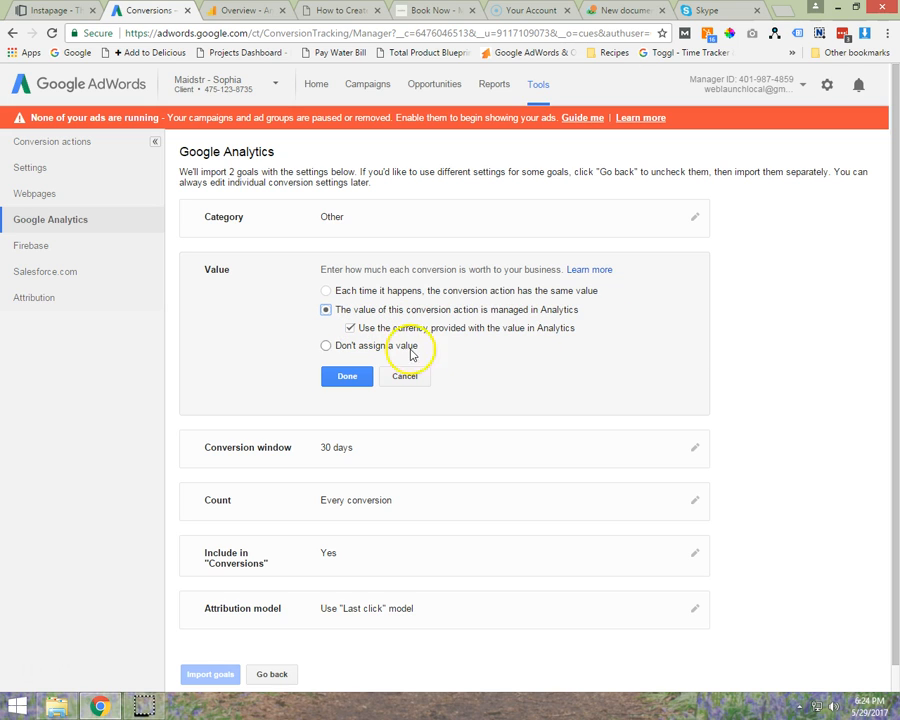
{"action": "left_click", "coordinate": [343, 377]}
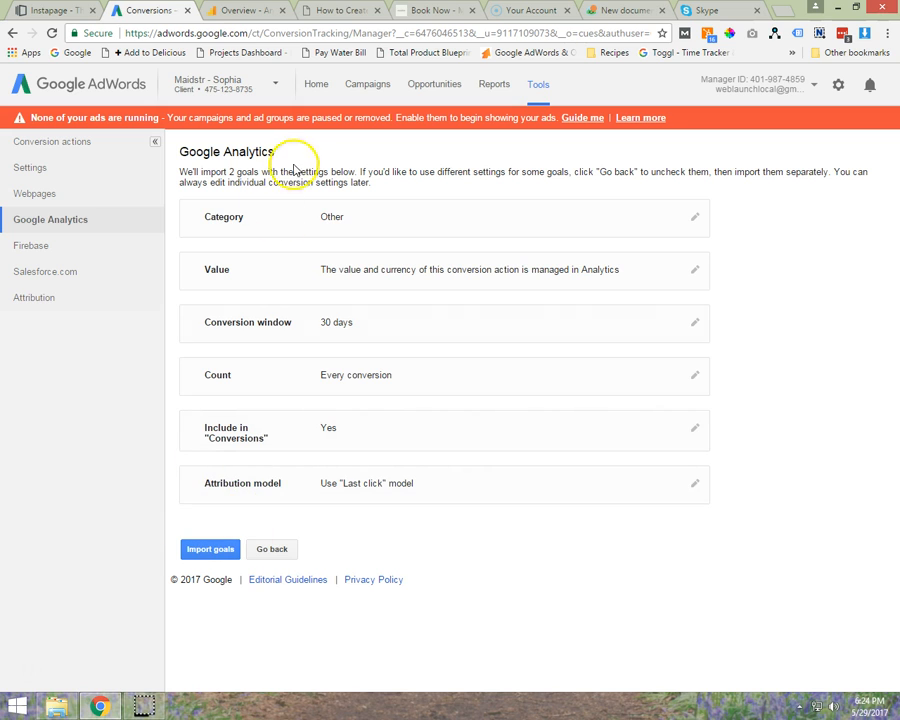
{"action": "left_click", "coordinate": [212, 550]}
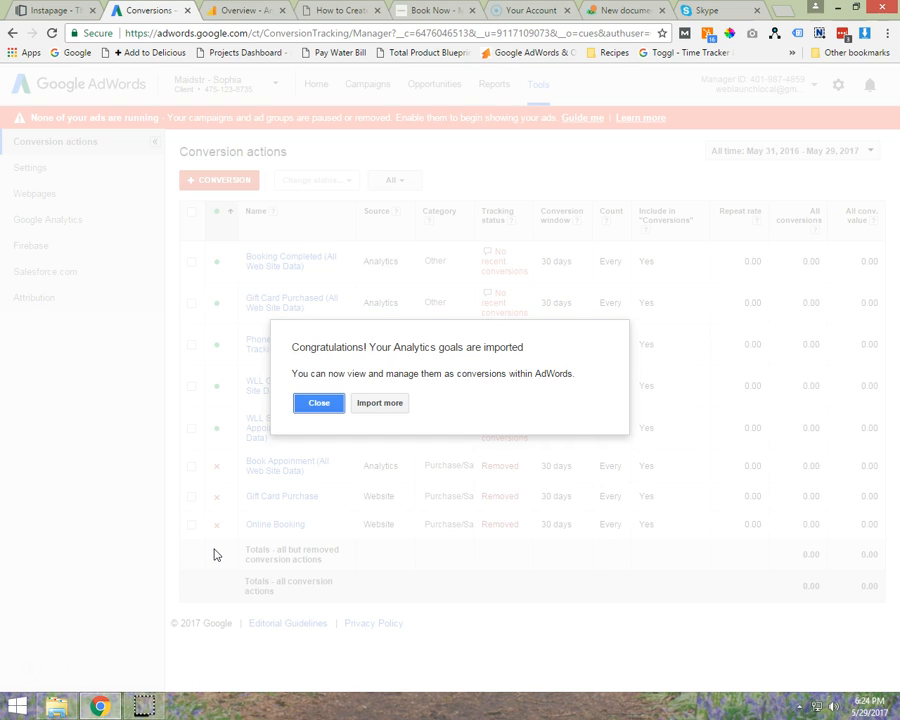
{"action": "left_click", "coordinate": [304, 402]}
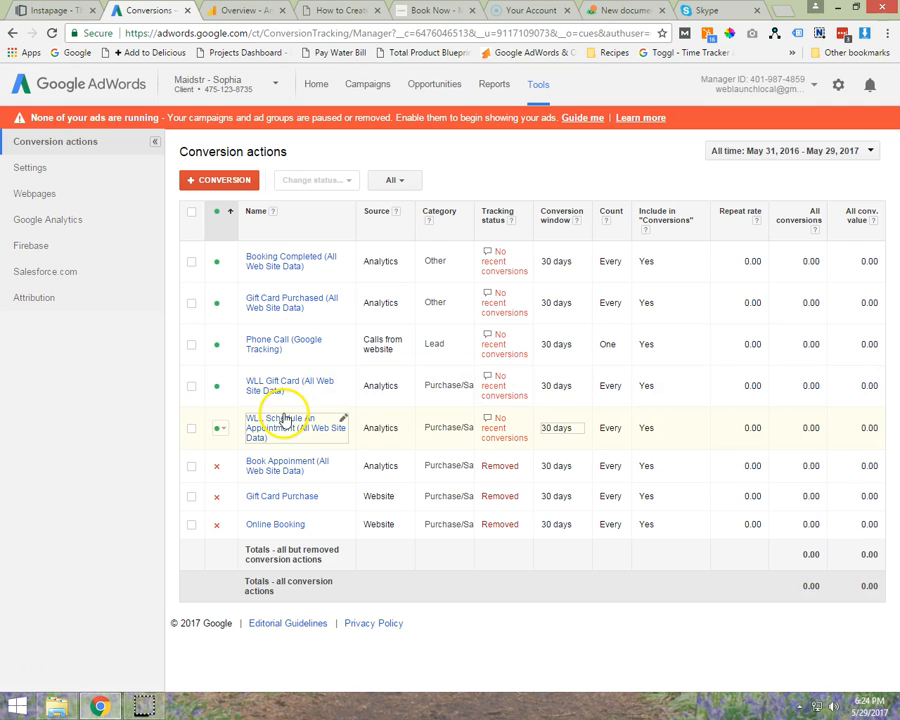